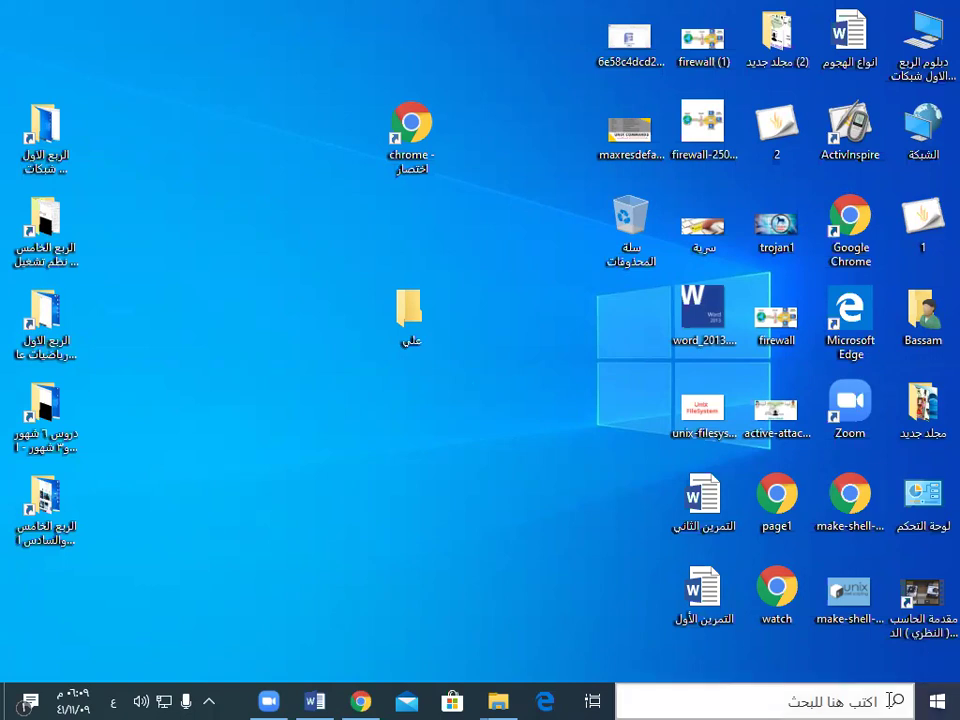
- Find and open the Control Panel (لوحة التحكم), with its window maximized
{"action": "key", "text": "super"}
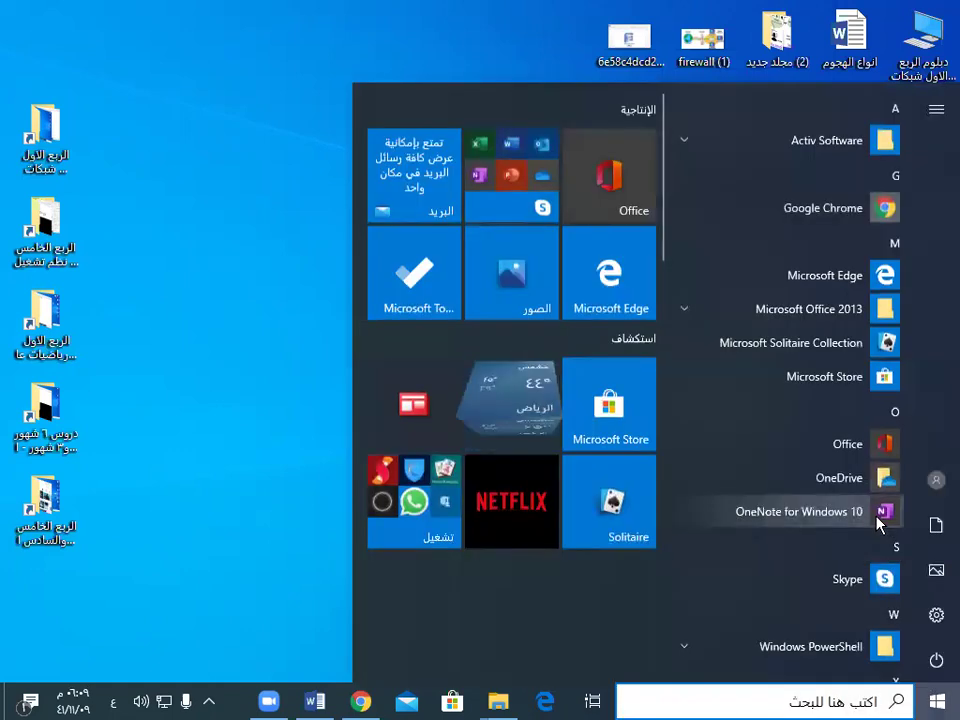
{"action": "type", "text": "لو"}
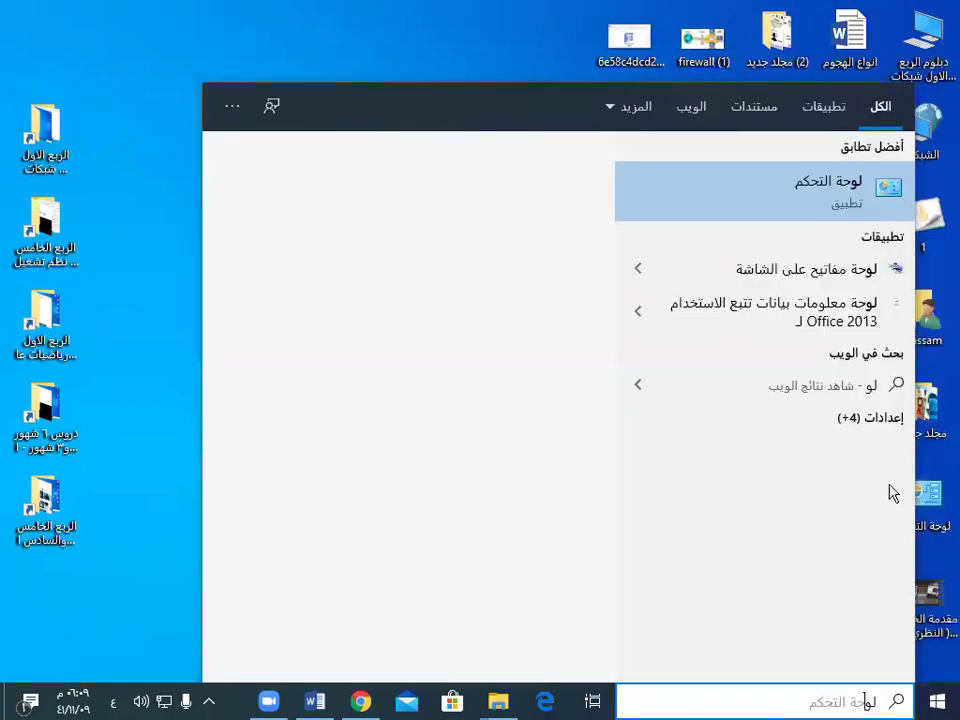
{"action": "left_click", "coordinate": [855, 187]}
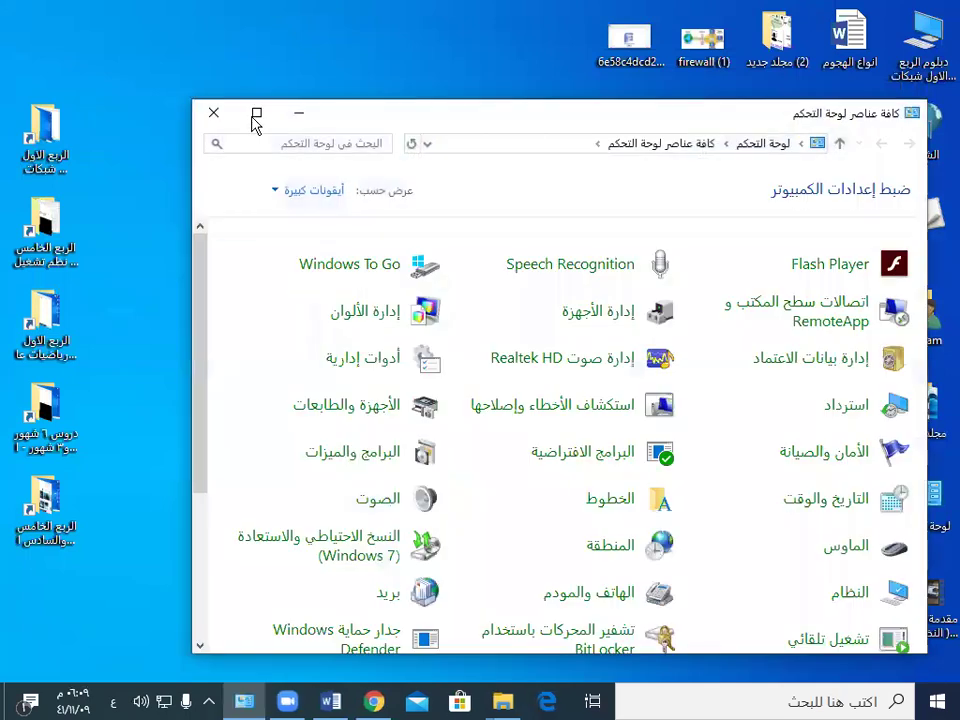
{"action": "left_click", "coordinate": [256, 114]}
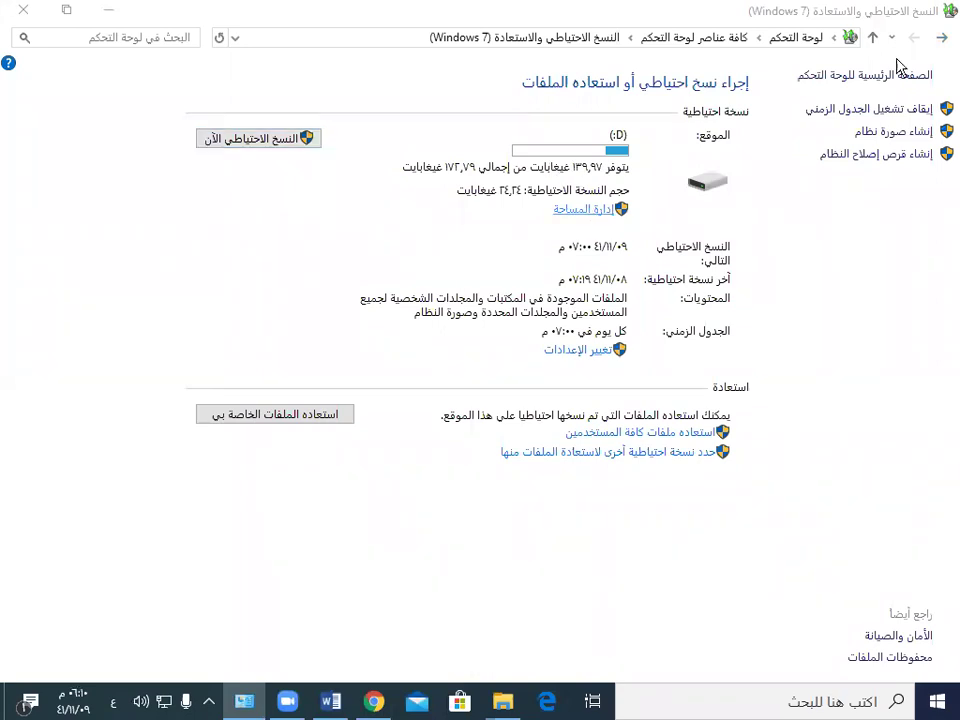
- Open Backup and Restore (Windows 7) from all Control Panel items, bring up the system image wizard, and cancel it
{"action": "left_click", "coordinate": [700, 38]}
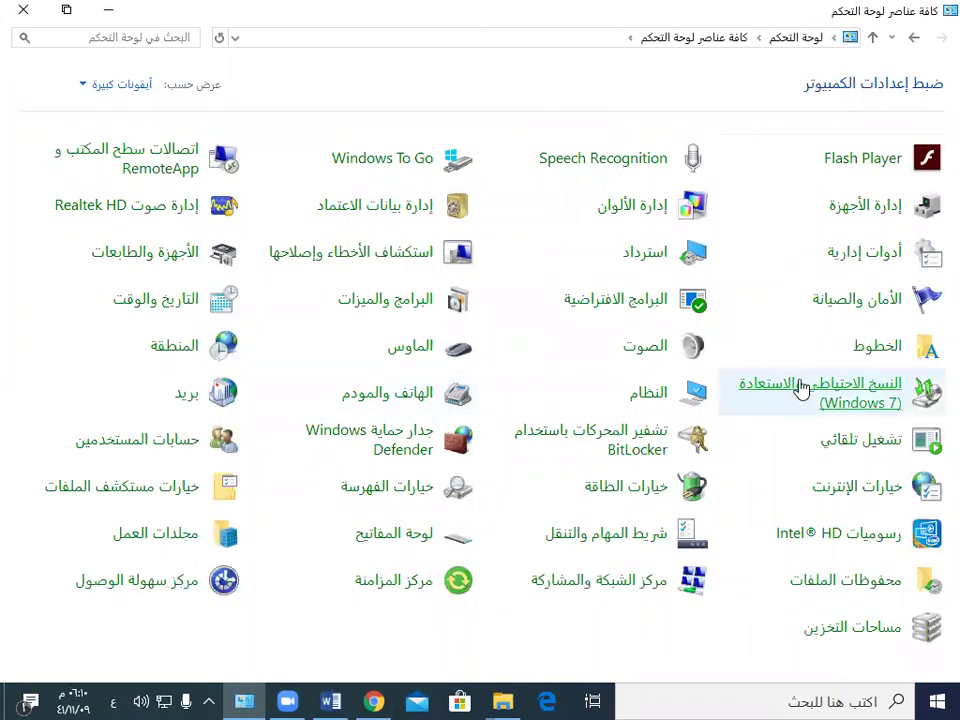
{"action": "left_click", "coordinate": [744, 416]}
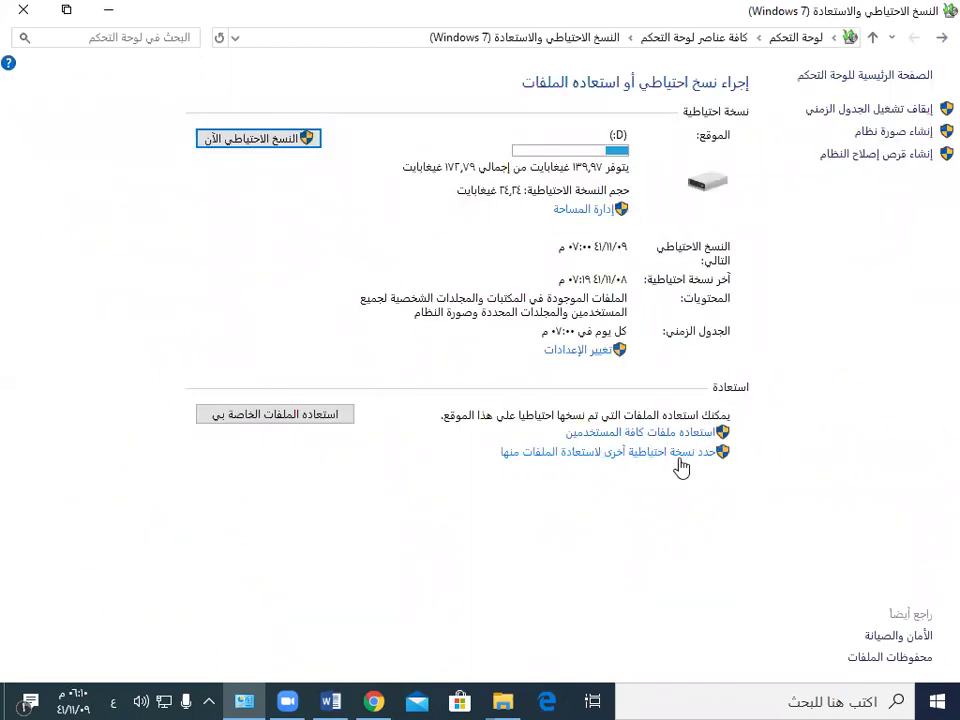
{"action": "left_click", "coordinate": [905, 133]}
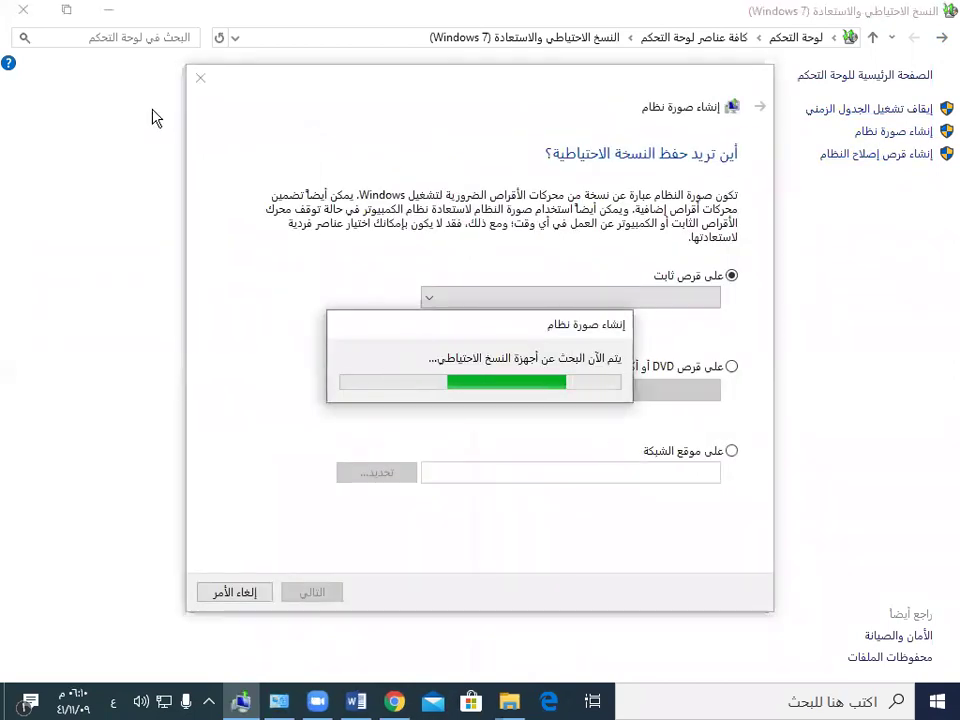
{"action": "left_click", "coordinate": [200, 78]}
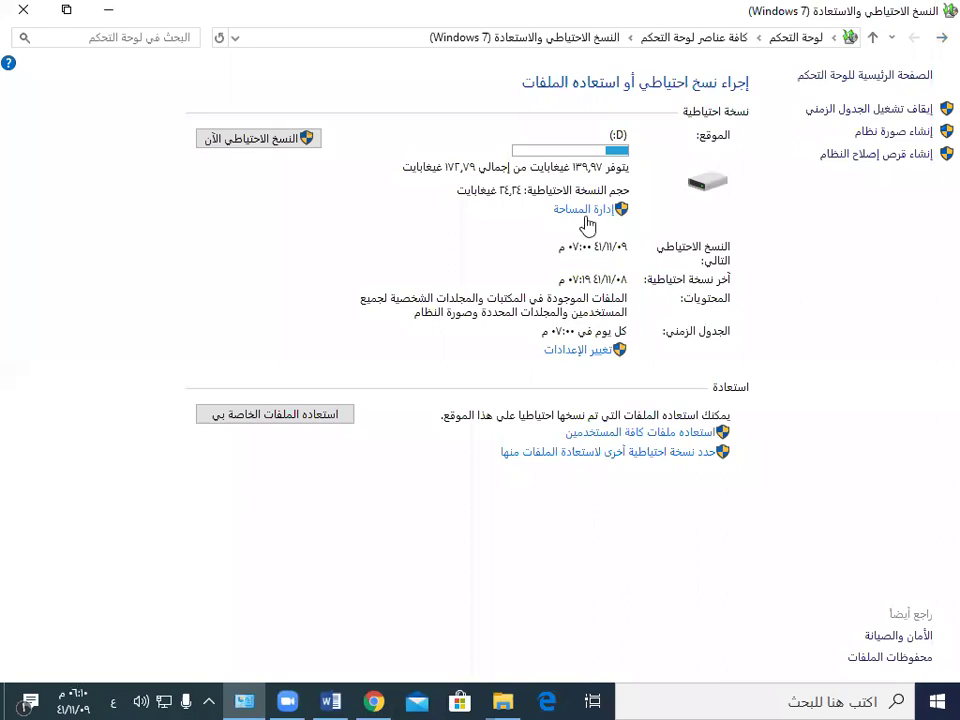
- Start a backup immediately, stop it from its progress details, and close the Backup and Restore window
{"action": "left_click", "coordinate": [283, 144]}
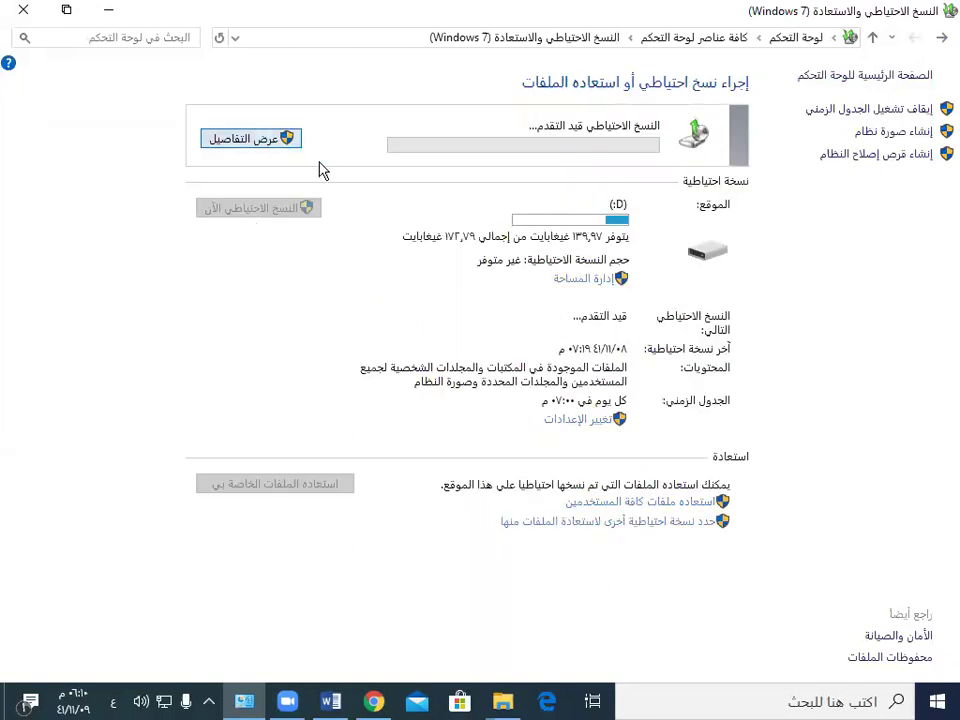
{"action": "left_click", "coordinate": [248, 126]}
{"action": "left_click", "coordinate": [315, 481]}
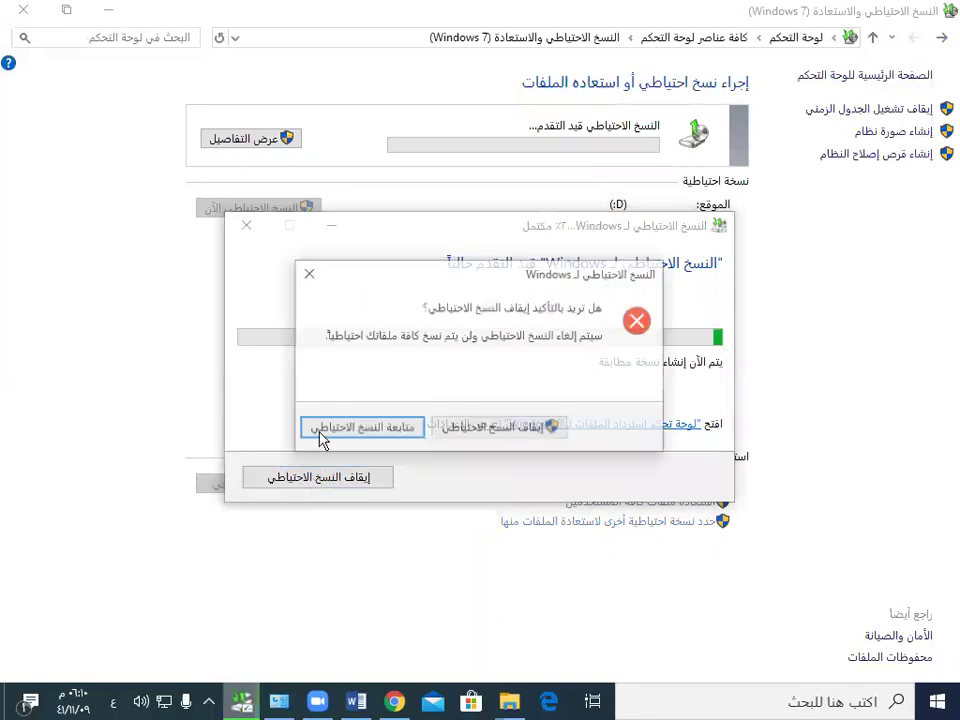
{"action": "left_click", "coordinate": [500, 434]}
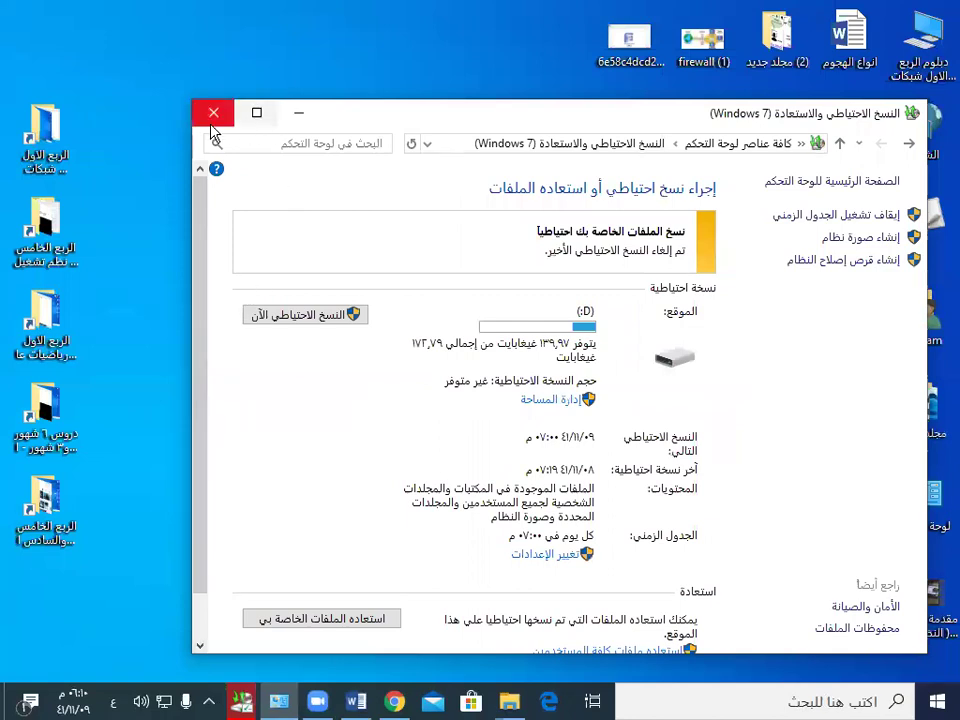
{"action": "left_click", "coordinate": [213, 112]}
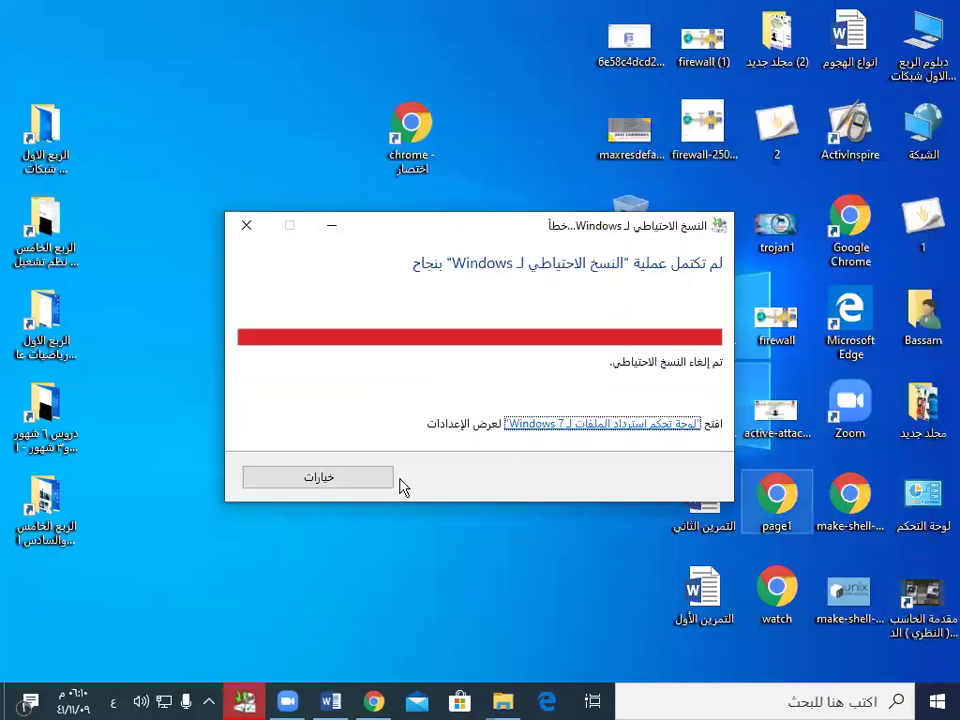
{"action": "left_click", "coordinate": [319, 482]}
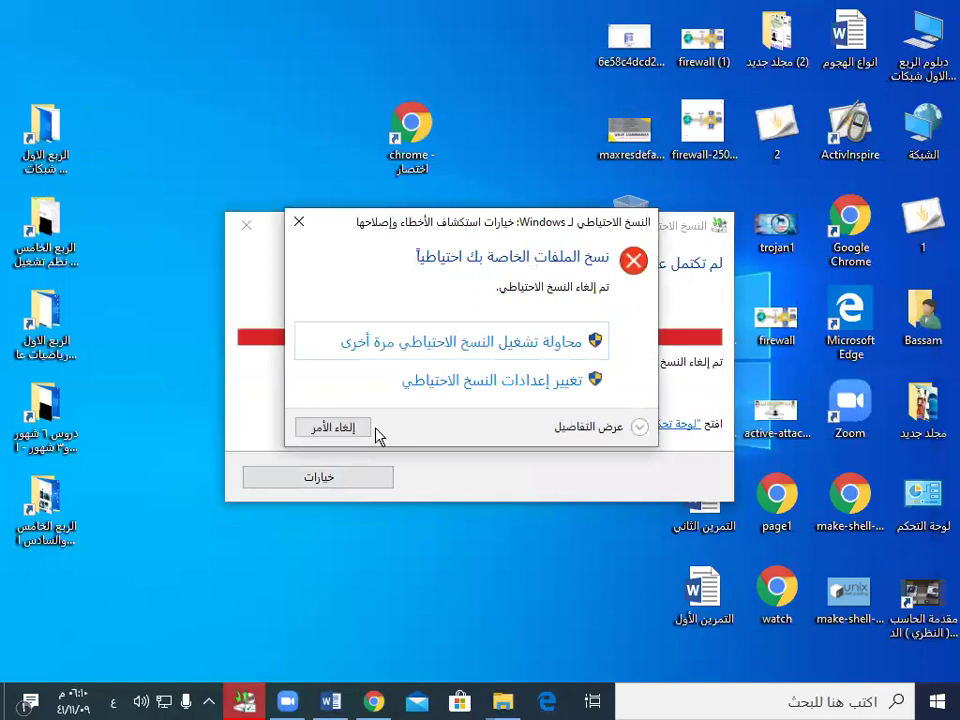
{"action": "left_click", "coordinate": [494, 386]}
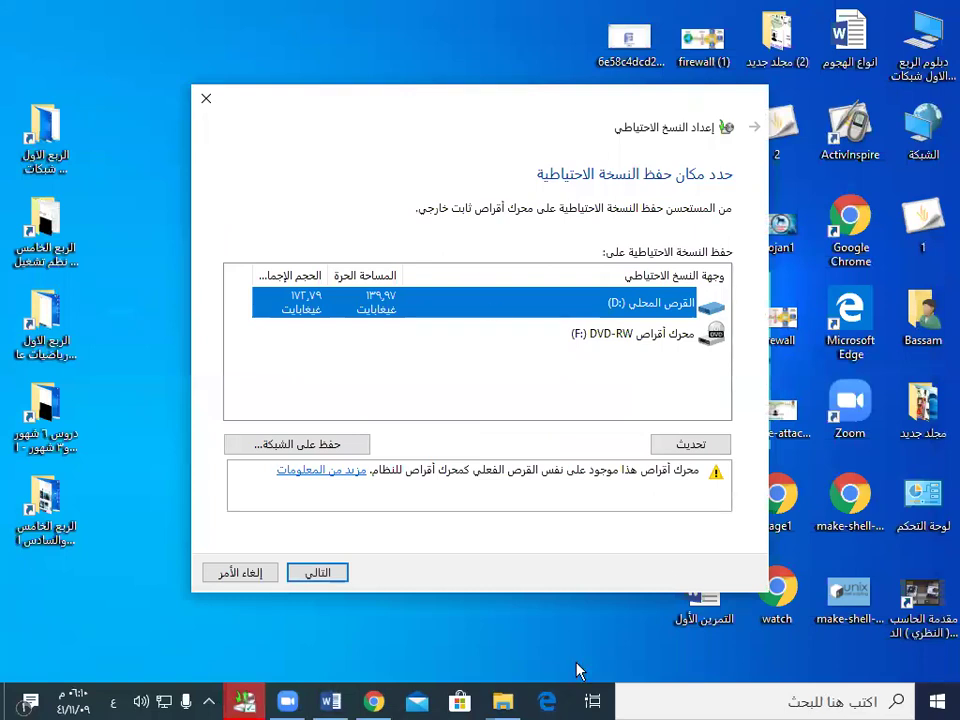
{"action": "left_click", "coordinate": [206, 98]}
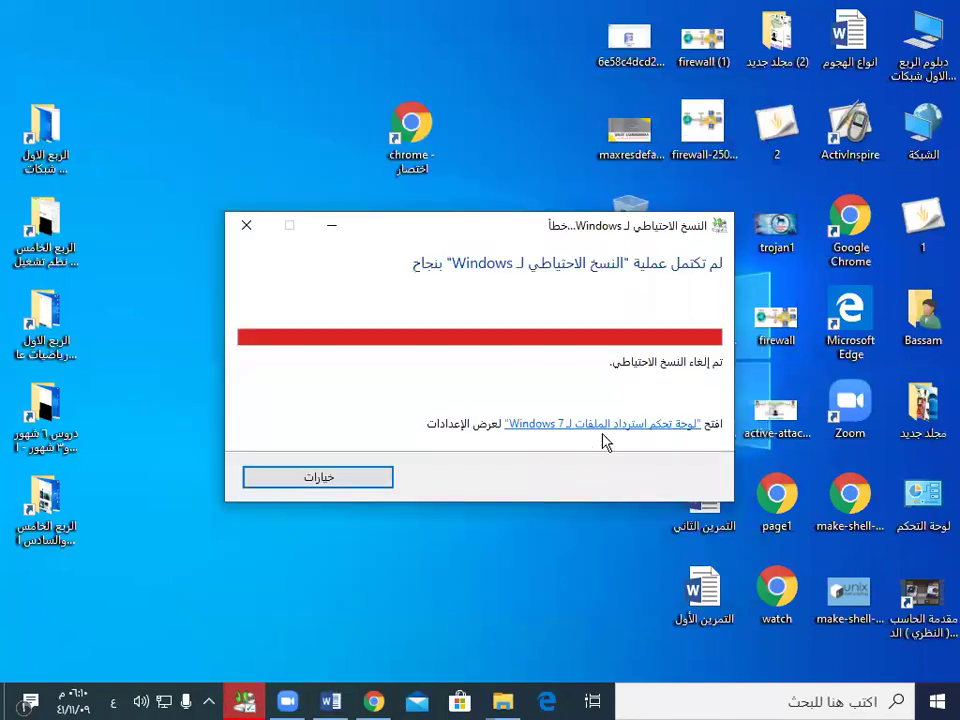
- Open the change backup settings wizard from the stopped backup's troubleshooting options
{"action": "left_click", "coordinate": [353, 490]}
{"action": "left_click", "coordinate": [568, 388]}
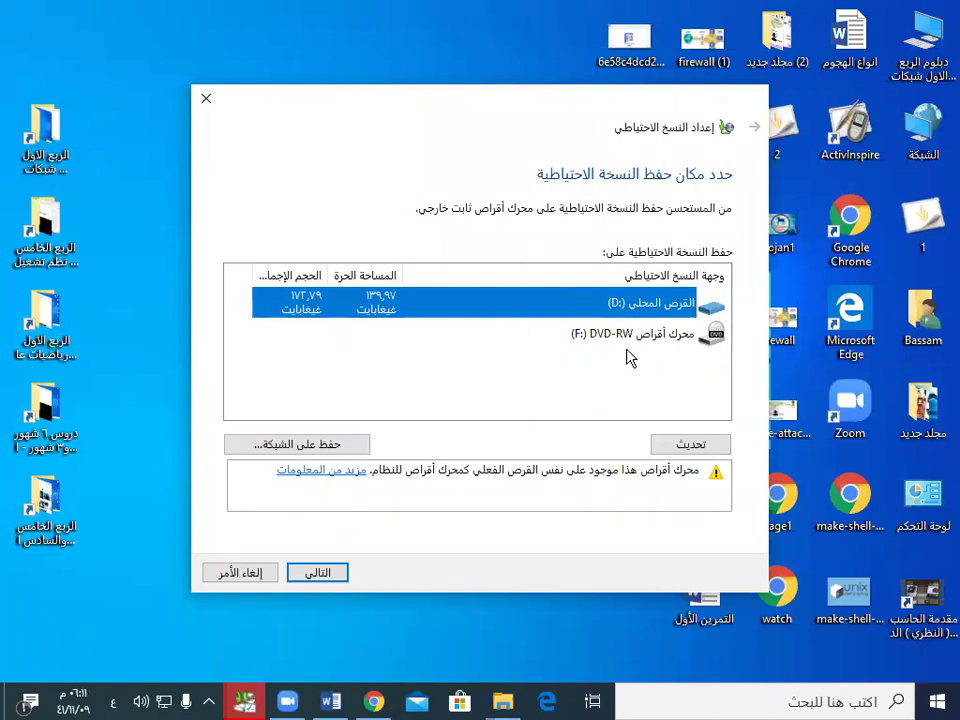
- Examine the computer's local drives C: and D: and their free space in File Explorer, and close the window
{"action": "double_click", "coordinate": [925, 50]}
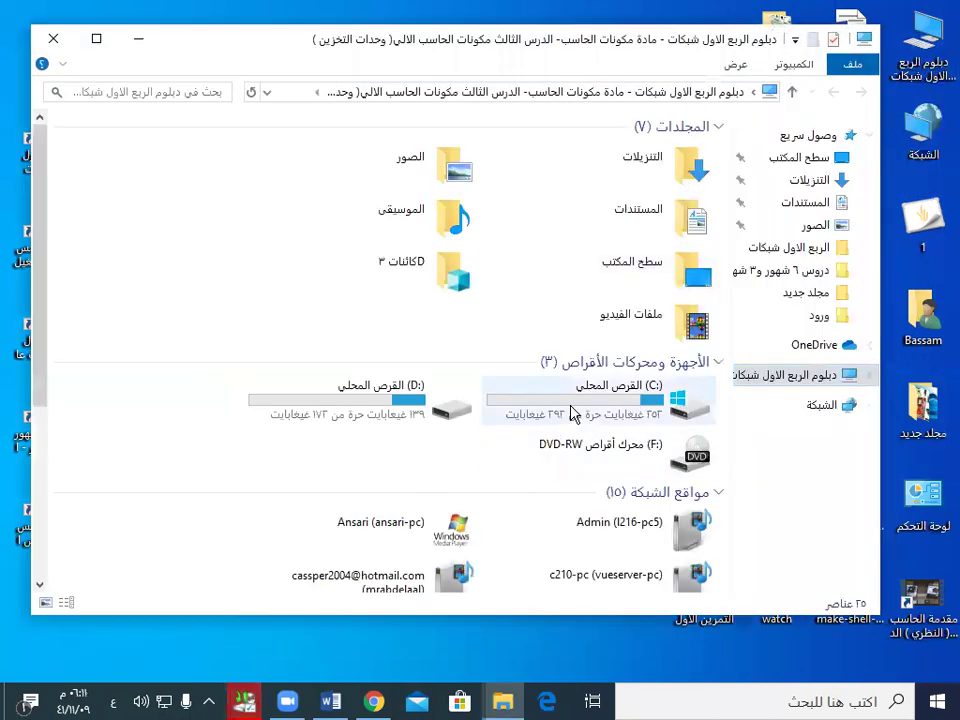
{"action": "left_click", "coordinate": [573, 414]}
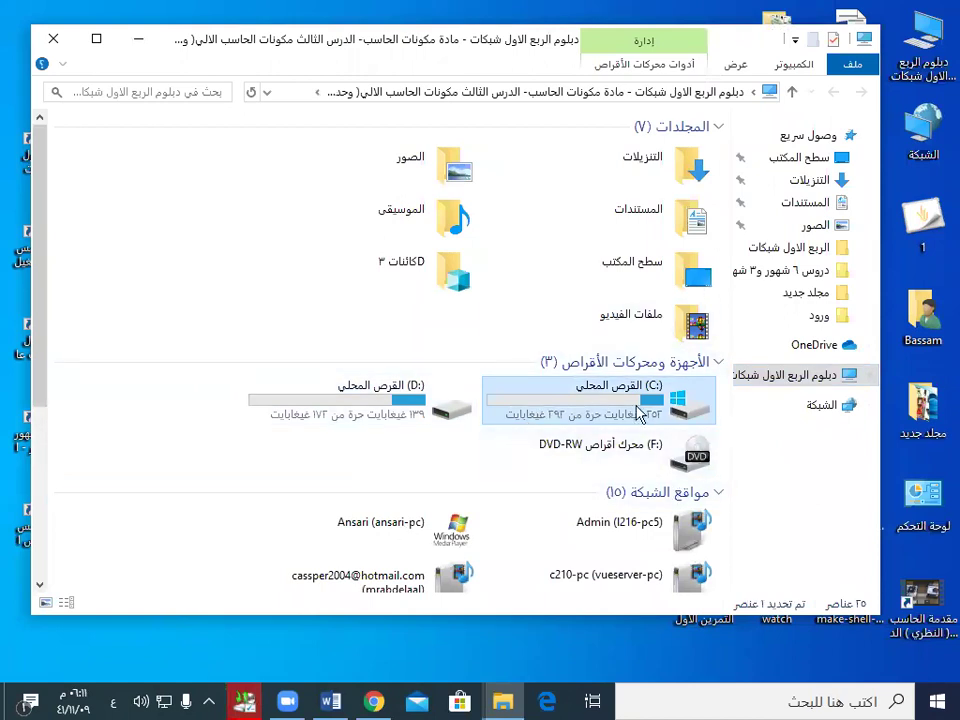
{"action": "mouse_move", "coordinate": [640, 410]}
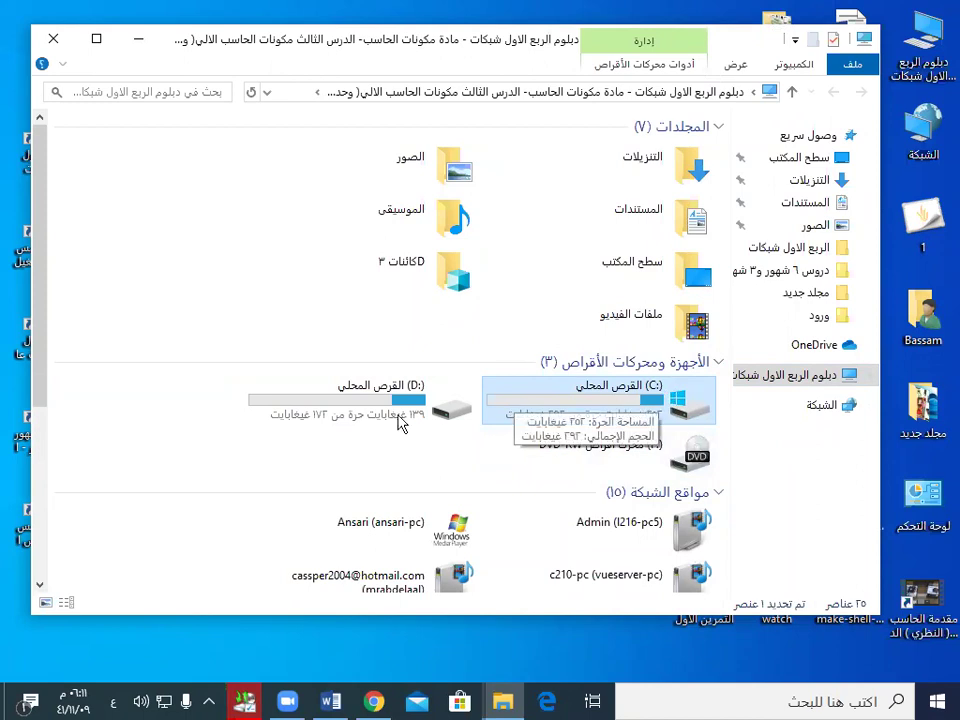
{"action": "mouse_move", "coordinate": [539, 420]}
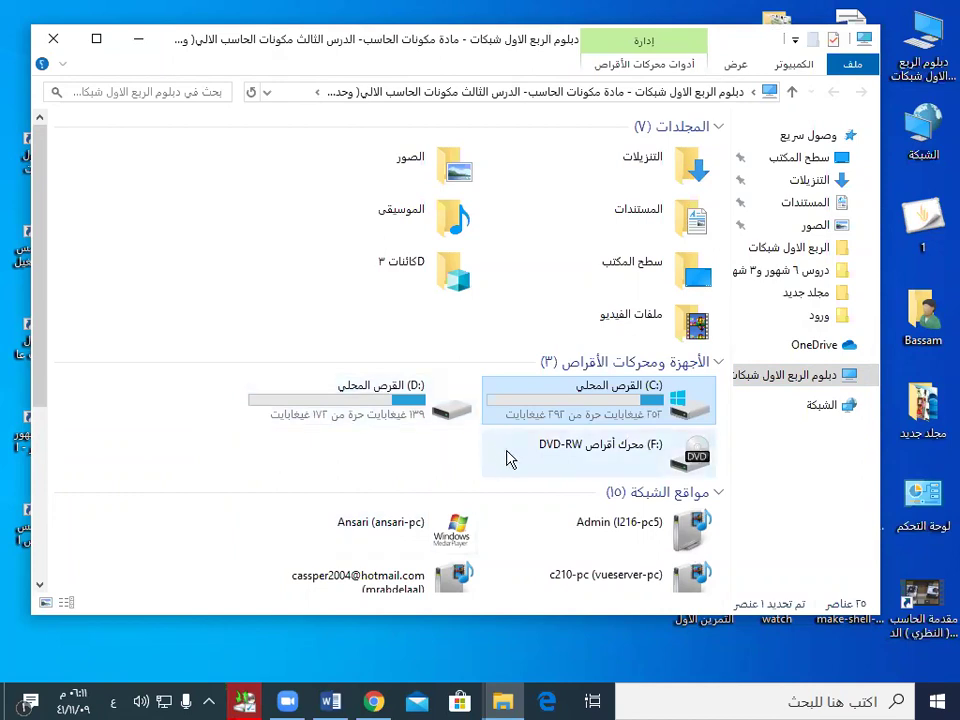
{"action": "left_click", "coordinate": [53, 38]}
- View the network save location form, cancel it, and continue with Local Disk (D:) as the backup destination
{"action": "left_click", "coordinate": [328, 444]}
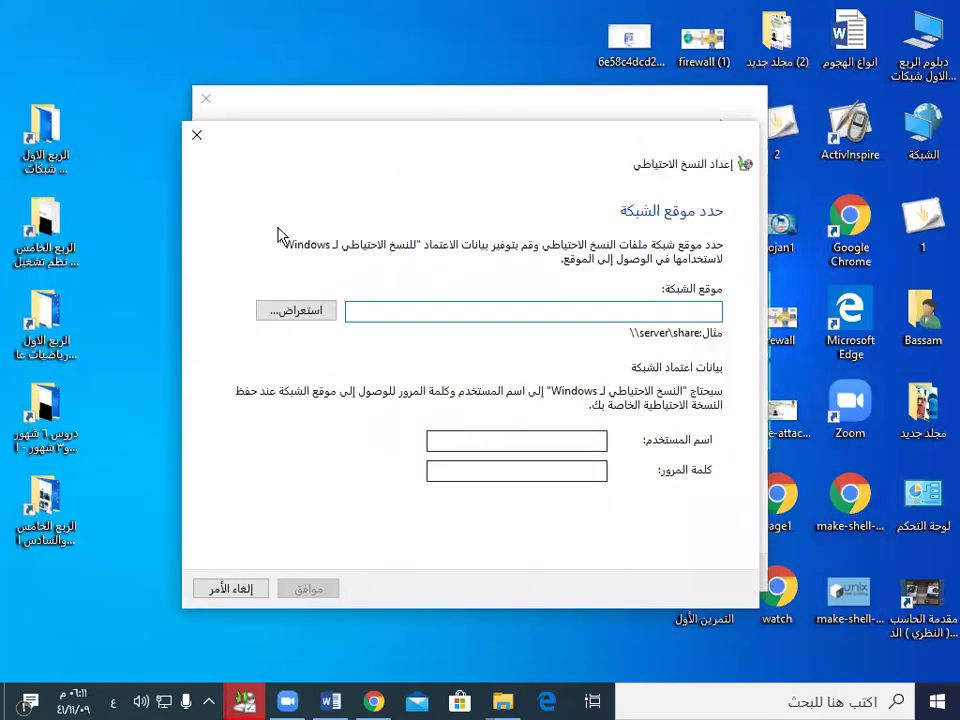
{"action": "left_click", "coordinate": [197, 134]}
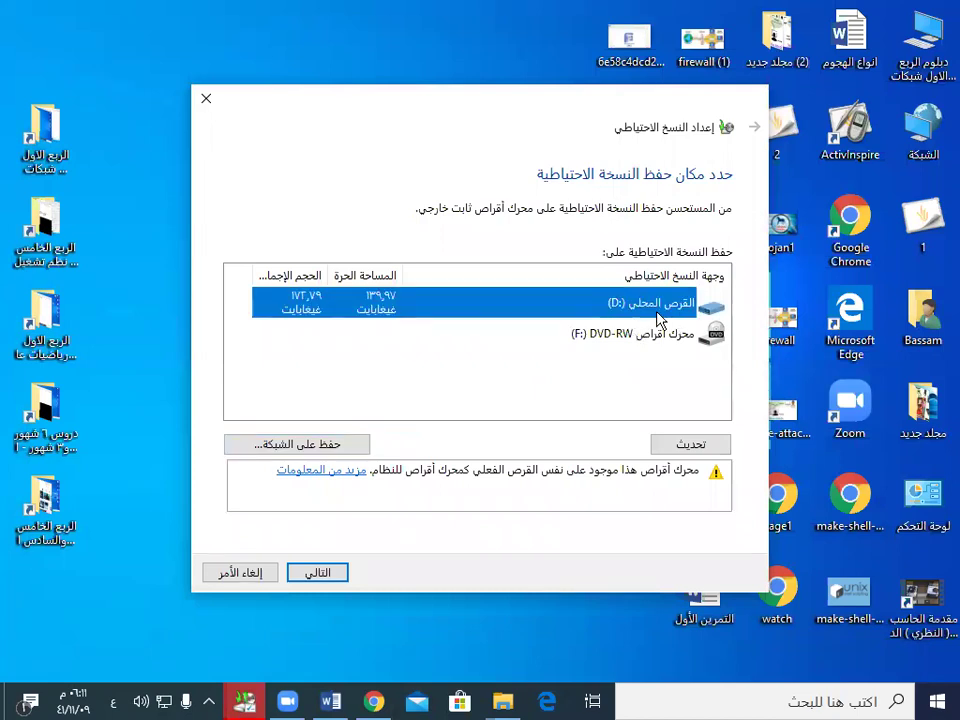
{"action": "left_click", "coordinate": [320, 576]}
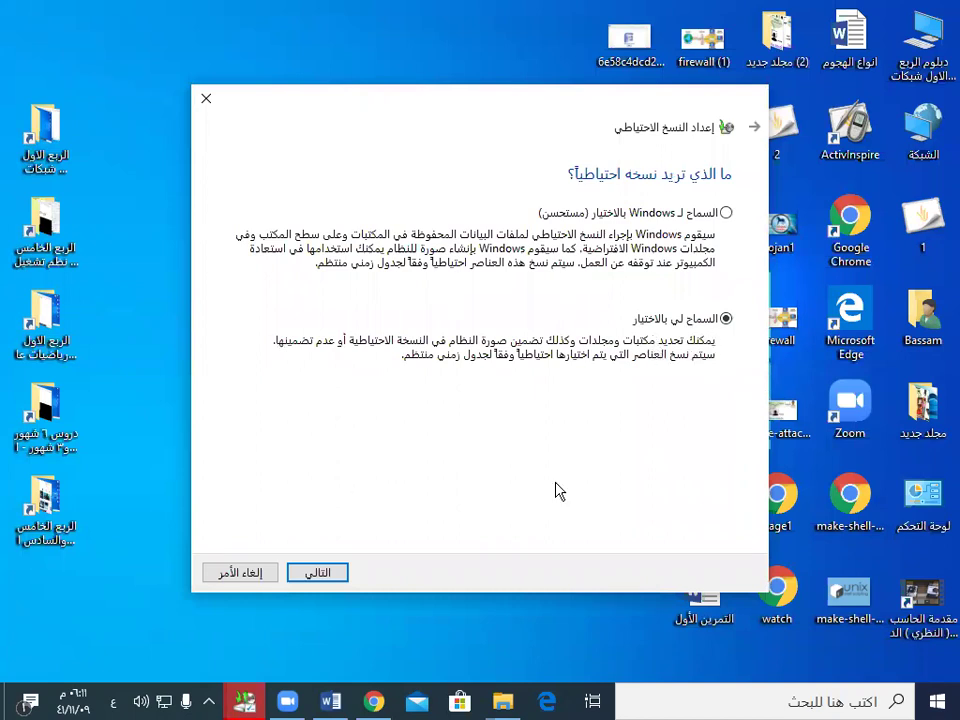
- Set the backup contents to "Let me choose" (السماح لي بالاختيار) and continue to the item selection
{"action": "left_click", "coordinate": [726, 212]}
{"action": "left_click", "coordinate": [726, 318]}
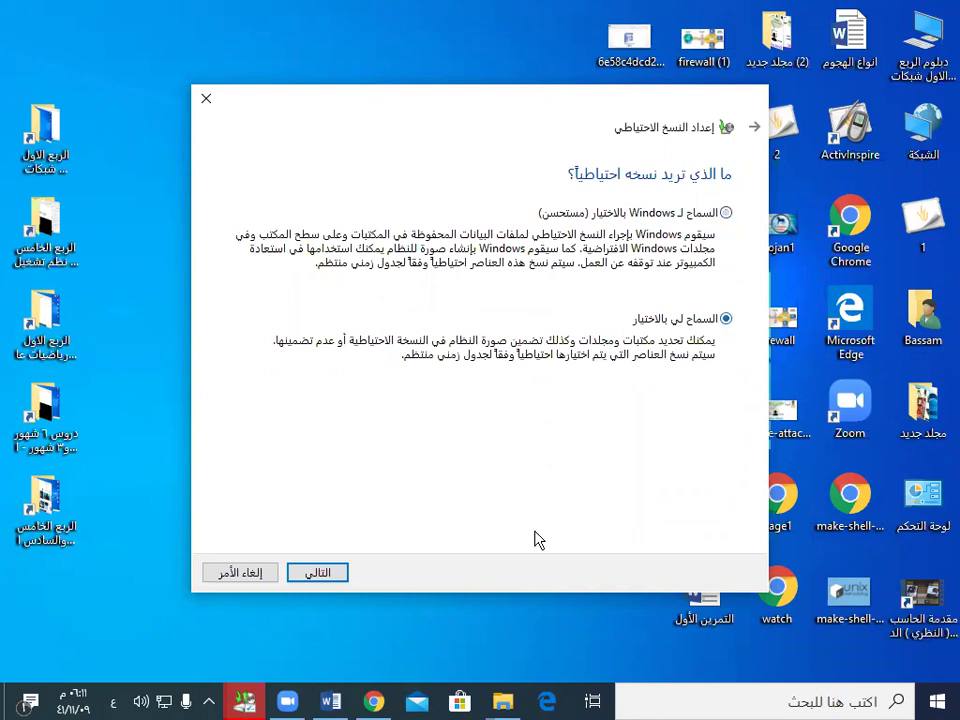
{"action": "left_click", "coordinate": [319, 579]}
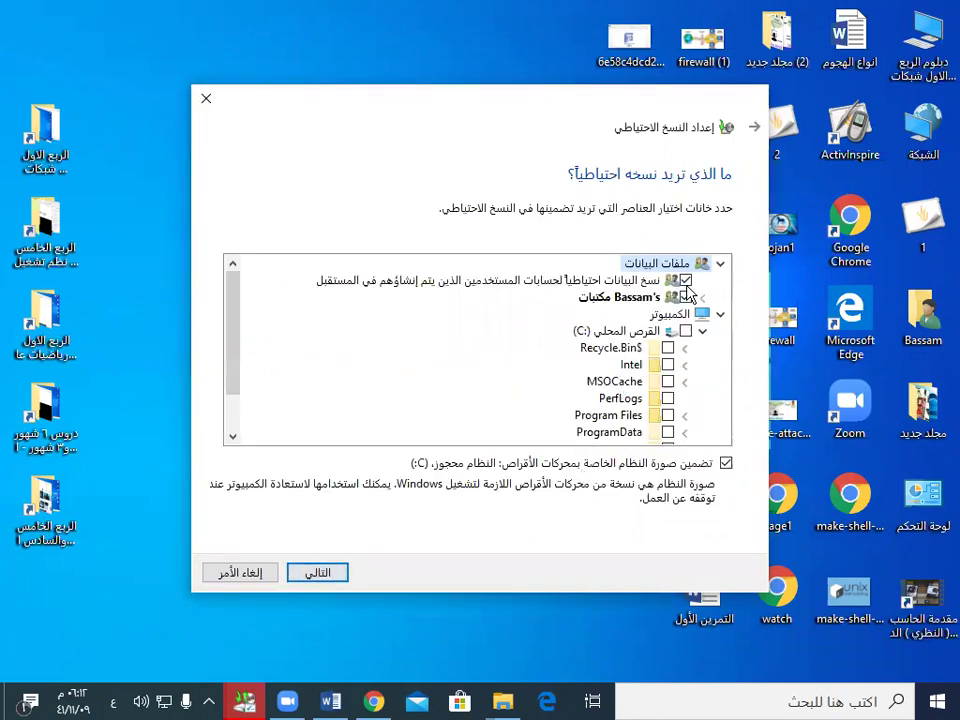
- Look through the items offered for backup and try including the Program Files folder of drive C:
{"action": "scroll", "coordinate": [247, 397], "scroll_direction": "down", "scroll_amount": 1}
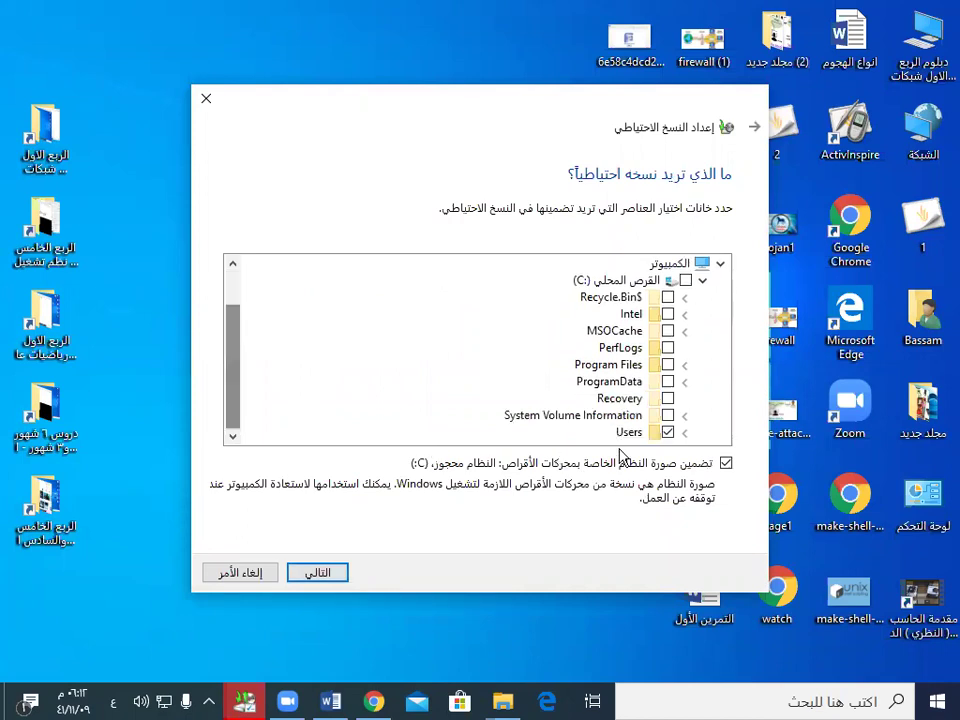
{"action": "scroll", "coordinate": [243, 388], "scroll_direction": "up", "scroll_amount": 1}
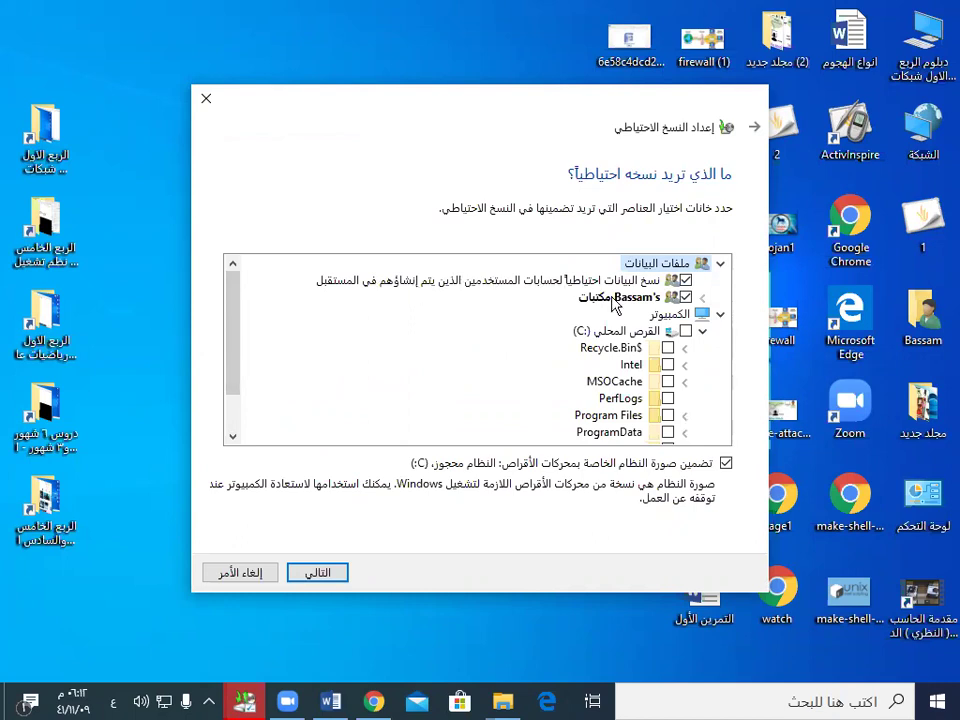
{"action": "scroll", "coordinate": [673, 383], "scroll_direction": "down", "scroll_amount": 1}
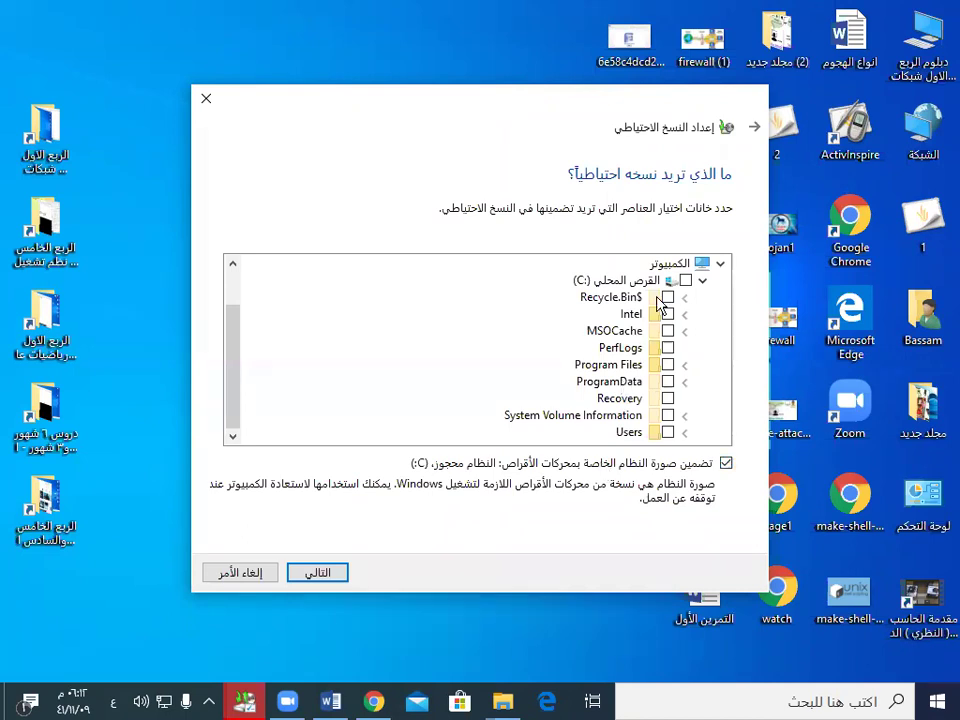
{"action": "left_click", "coordinate": [668, 365]}
{"action": "scroll", "coordinate": [668, 395], "scroll_direction": "up", "scroll_amount": 1}
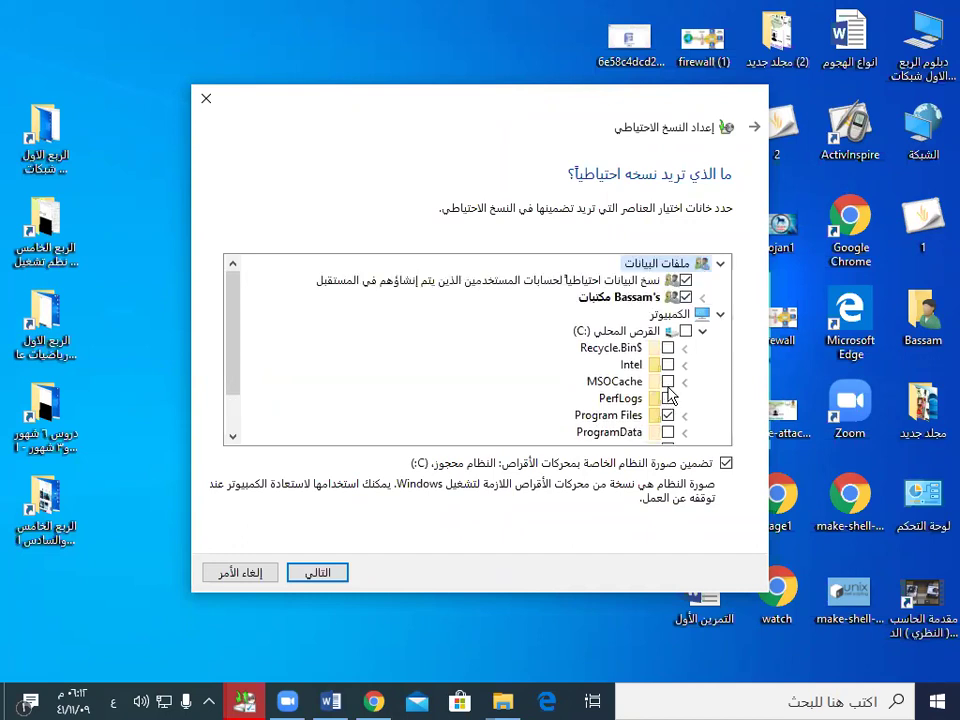
{"action": "scroll", "coordinate": [668, 395], "scroll_direction": "down", "scroll_amount": 1}
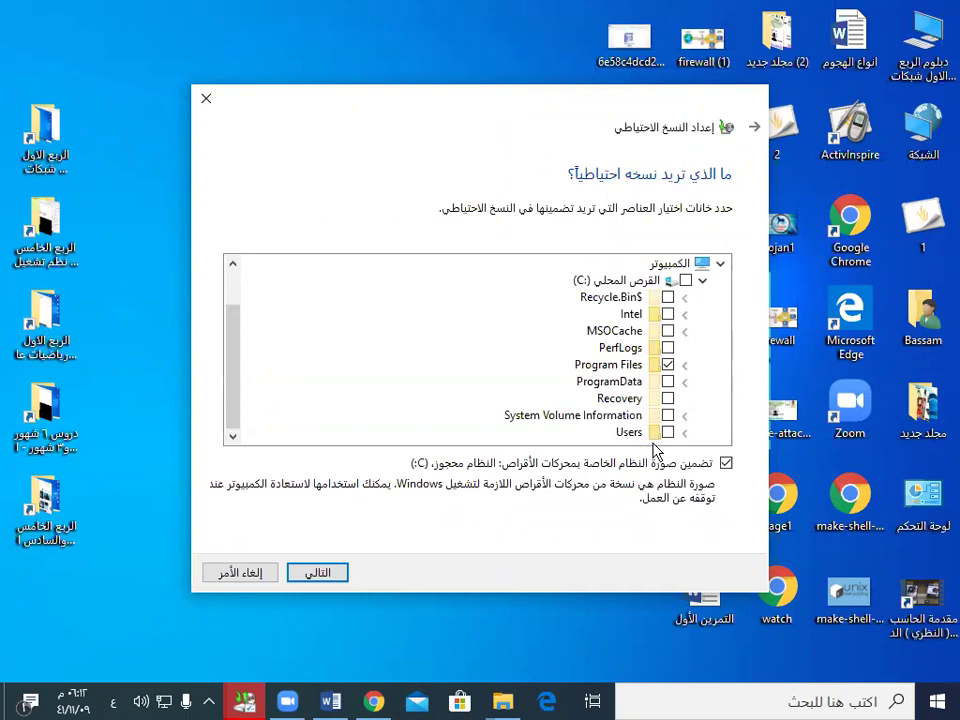
{"action": "left_click", "coordinate": [668, 365]}
- Include the entire Local Disk (C:) in the backup and continue to the settings review
{"action": "scroll", "coordinate": [673, 385], "scroll_direction": "up", "scroll_amount": 1}
{"action": "scroll", "coordinate": [675, 360], "scroll_direction": "down", "scroll_amount": 1}
{"action": "left_click", "coordinate": [685, 280]}
{"action": "left_click", "coordinate": [343, 573]}
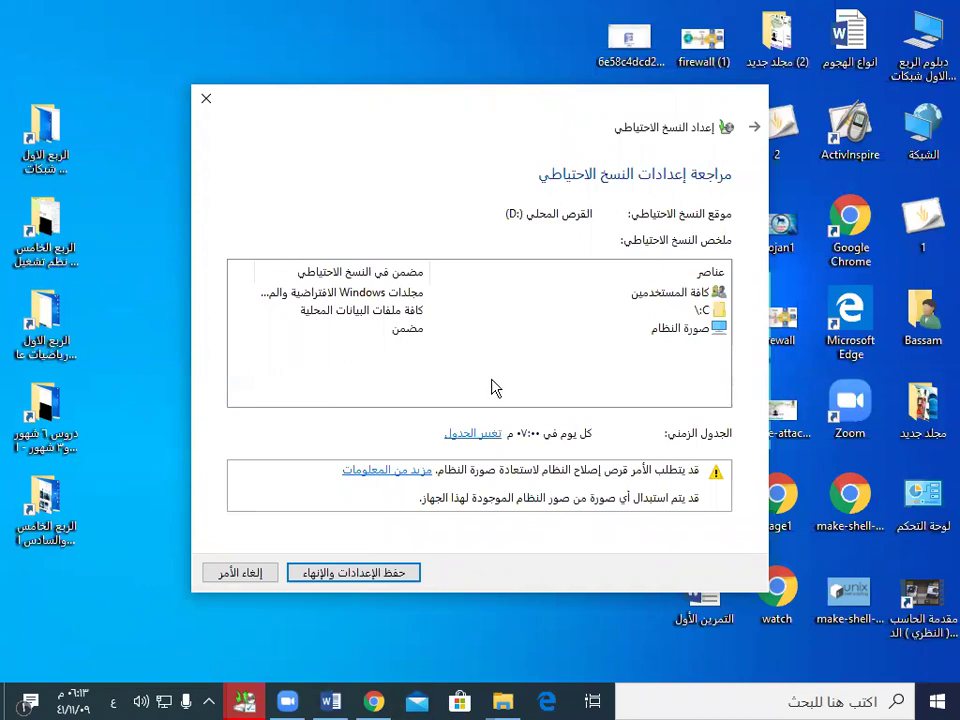
- Examine the backup schedule's frequency and time options, toggle scheduled running off and back on, and accept the daily 7:00 PM schedule
{"action": "left_click", "coordinate": [487, 434]}
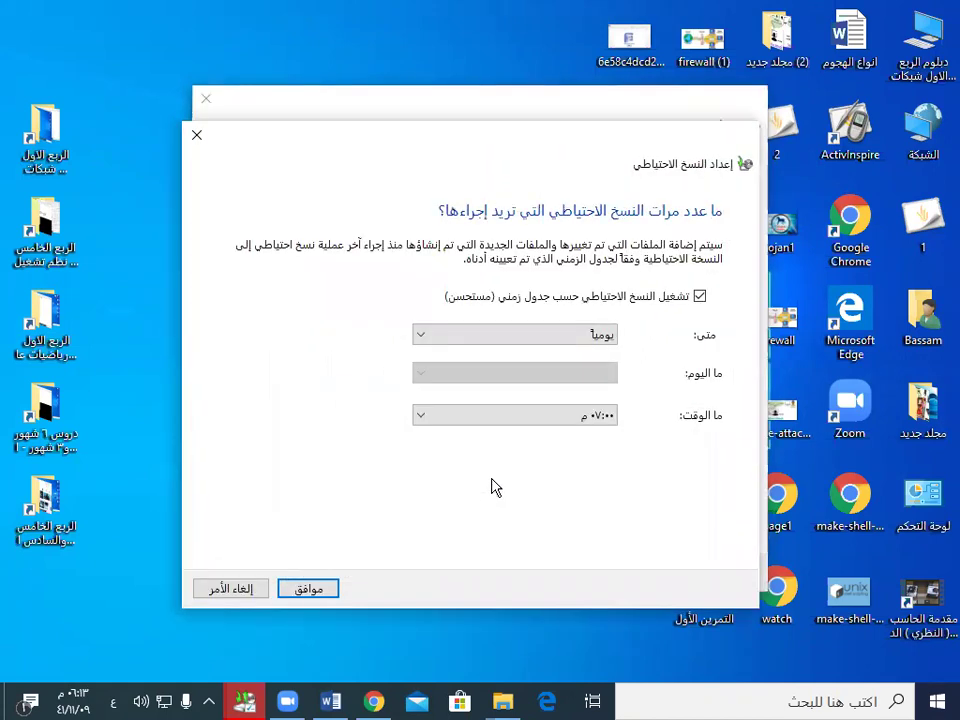
{"action": "left_click", "coordinate": [501, 341]}
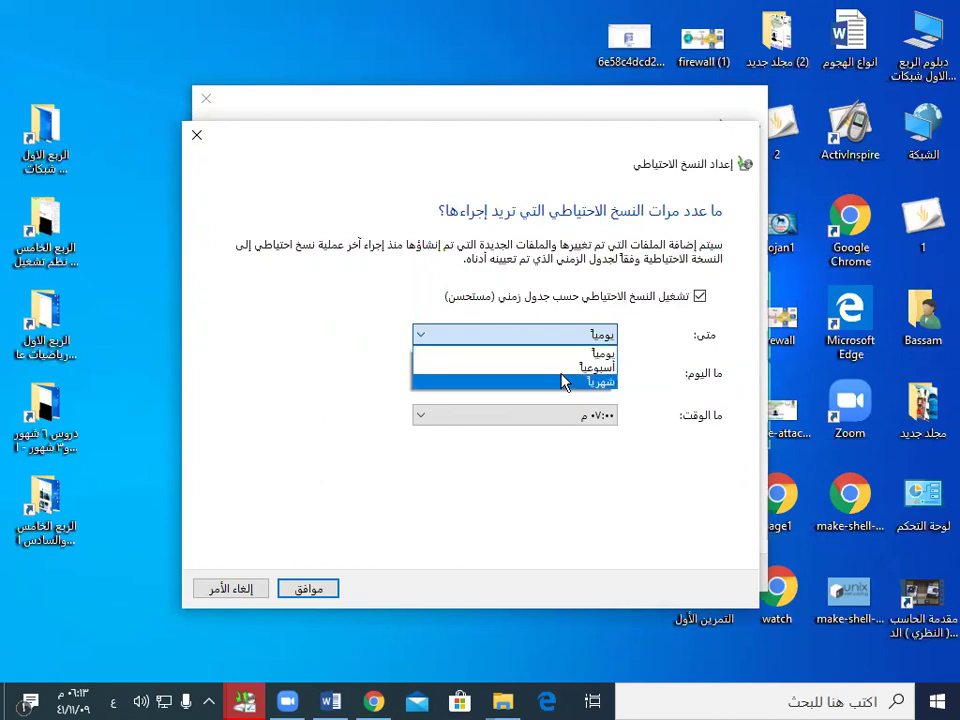
{"action": "left_click", "coordinate": [677, 385]}
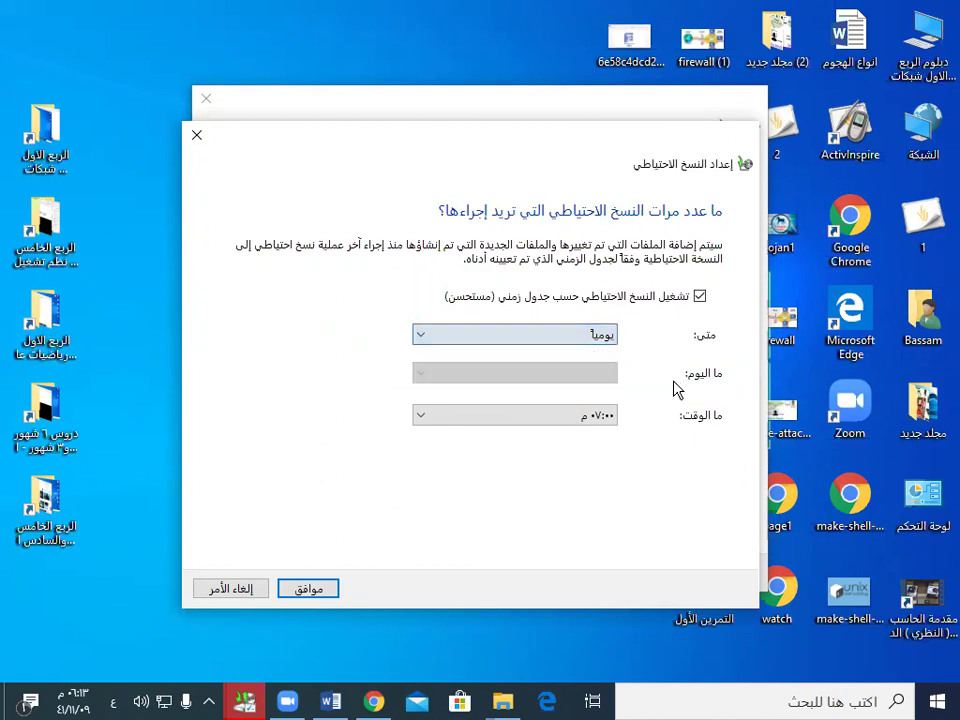
{"action": "left_click", "coordinate": [598, 416]}
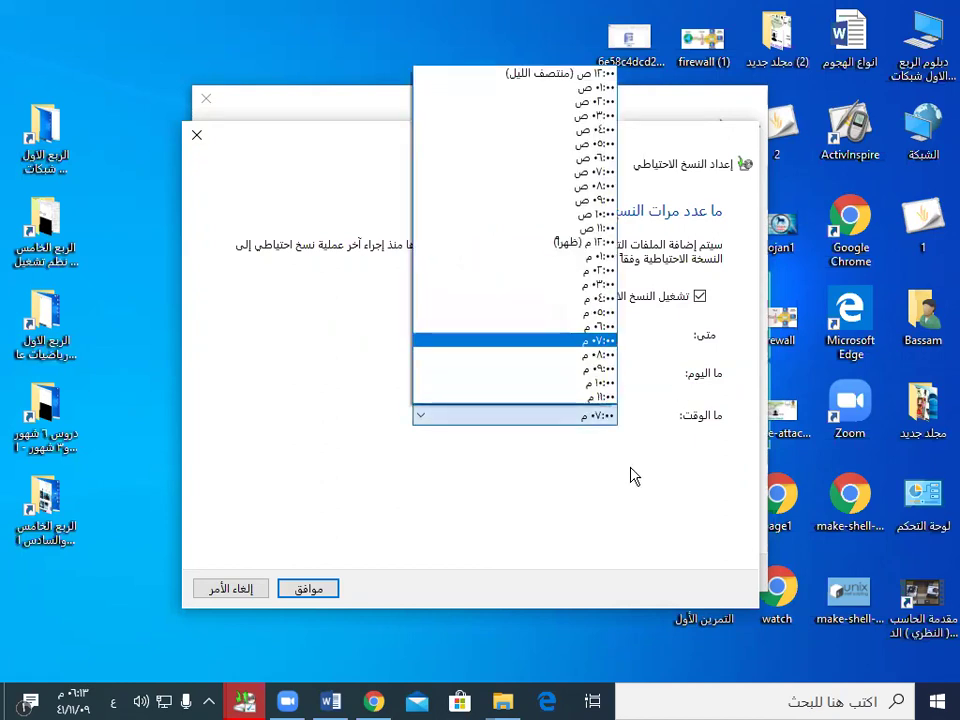
{"action": "left_click", "coordinate": [588, 504]}
{"action": "left_click", "coordinate": [693, 297]}
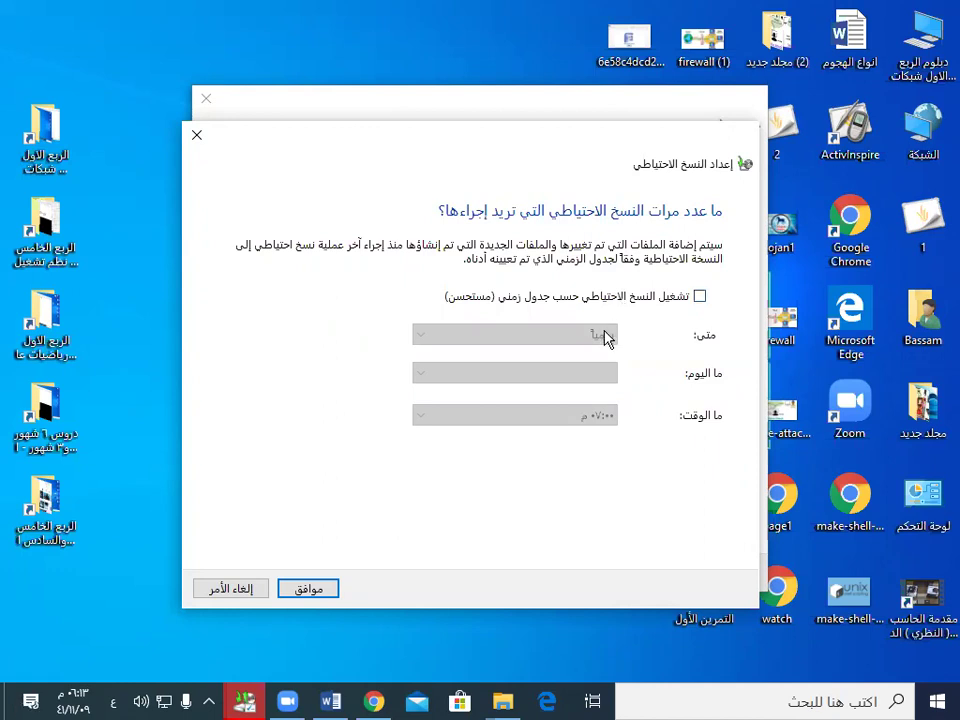
{"action": "key", "text": "space"}
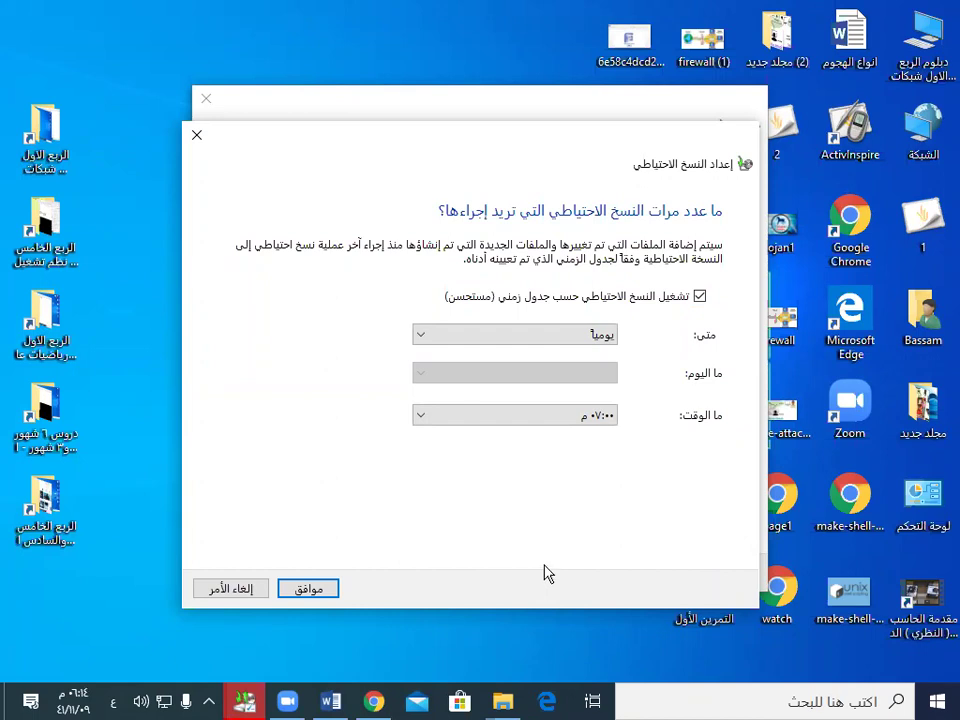
{"action": "left_click", "coordinate": [318, 592]}
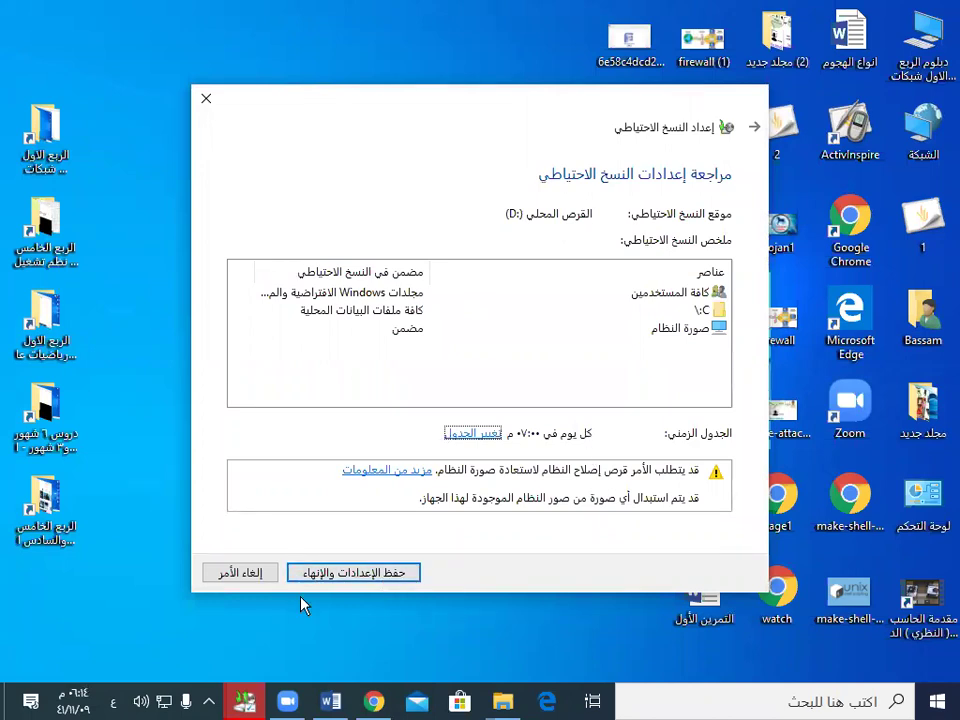
- Cancel the backup setup without saving and close the Windows Backup error window
{"action": "left_click", "coordinate": [260, 575]}
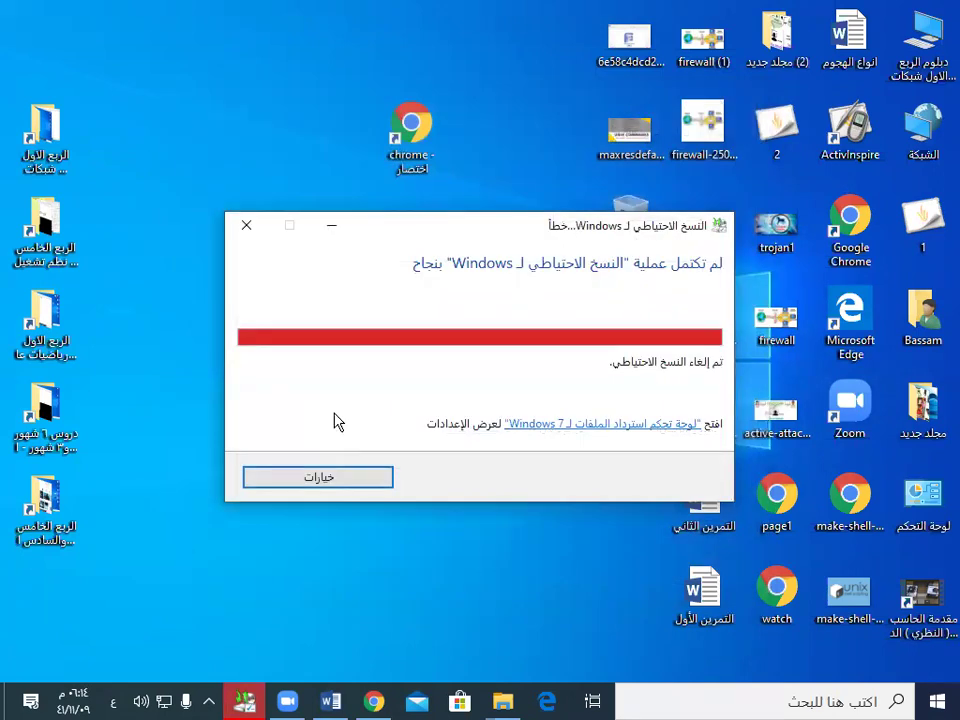
{"action": "left_click", "coordinate": [250, 224]}
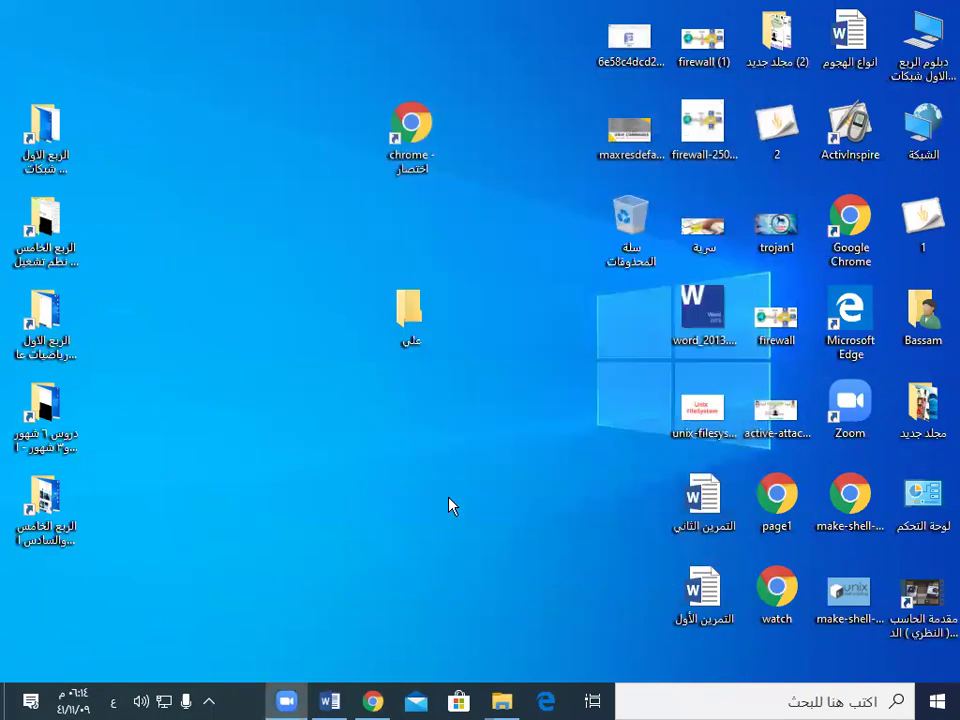
{"action": "left_click", "coordinate": [940, 704]}
{"action": "left_click", "coordinate": [199, 386]}
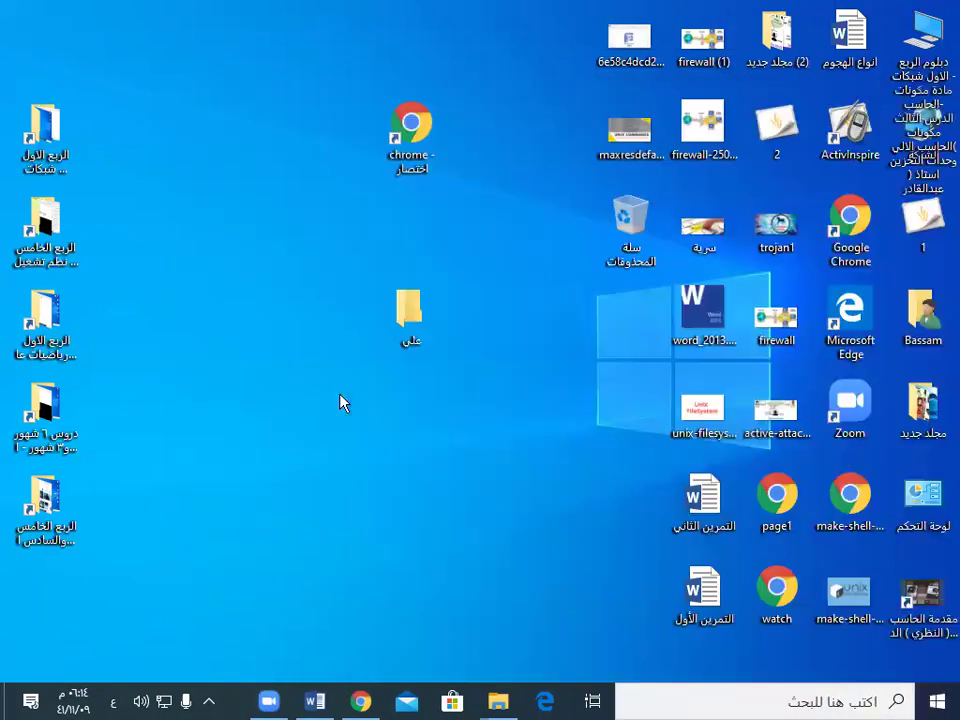
- Open Backup and Restore (Windows 7) from the Control Panel and review its backup and restore sections
{"action": "double_click", "coordinate": [928, 523]}
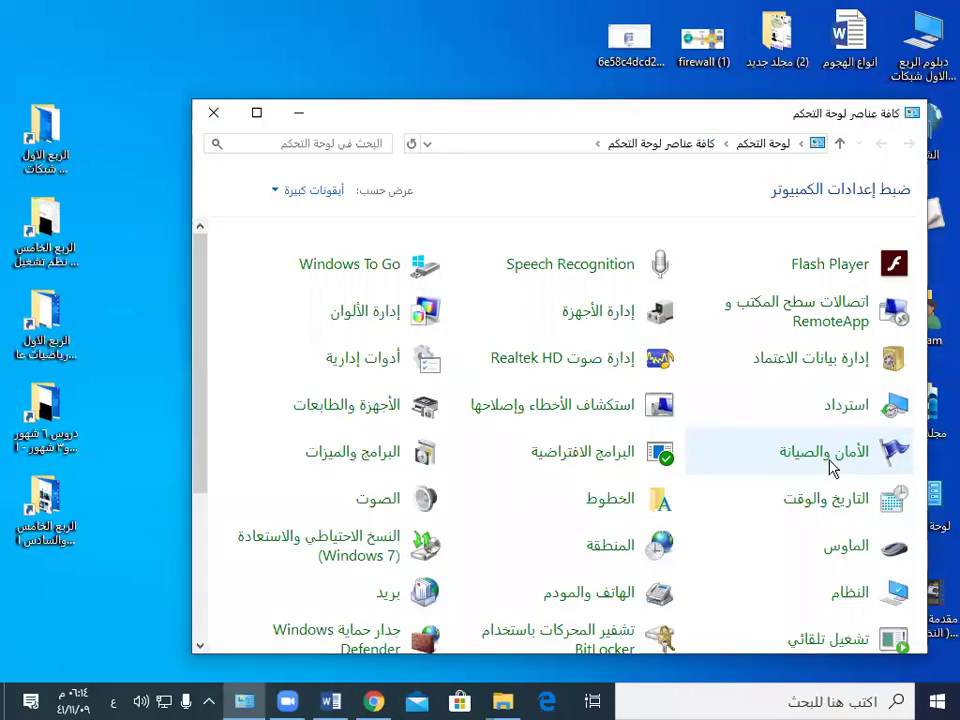
{"action": "scroll", "coordinate": [630, 540], "scroll_direction": "down", "scroll_amount": 1}
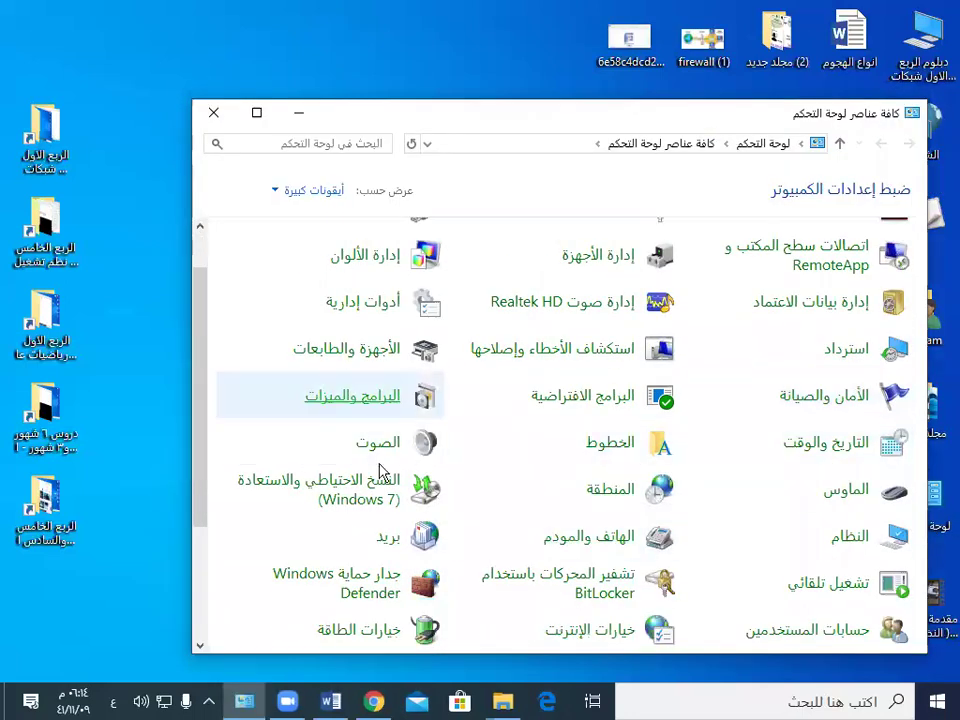
{"action": "left_click", "coordinate": [362, 503]}
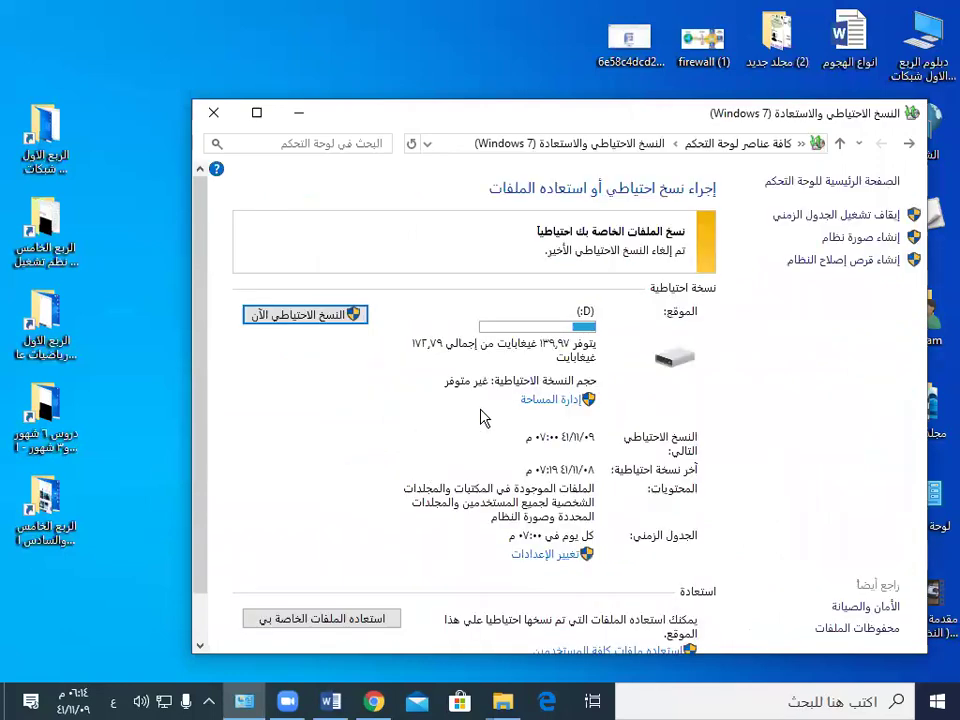
{"action": "scroll", "coordinate": [530, 512], "scroll_direction": "down", "scroll_amount": 1}
{"action": "scroll", "coordinate": [530, 512], "scroll_direction": "down", "scroll_amount": 1}
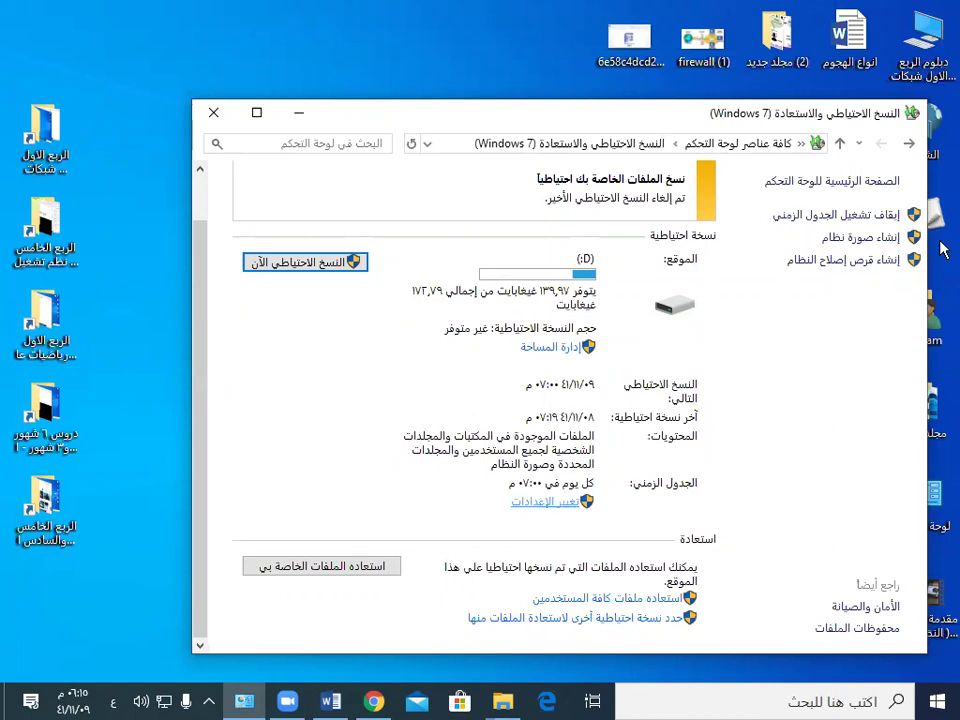
- Open Local Disk (D:) in File Explorer, examine the DESKTOP-0C30FR2 backup folder, and minimize the window
{"action": "double_click", "coordinate": [925, 58]}
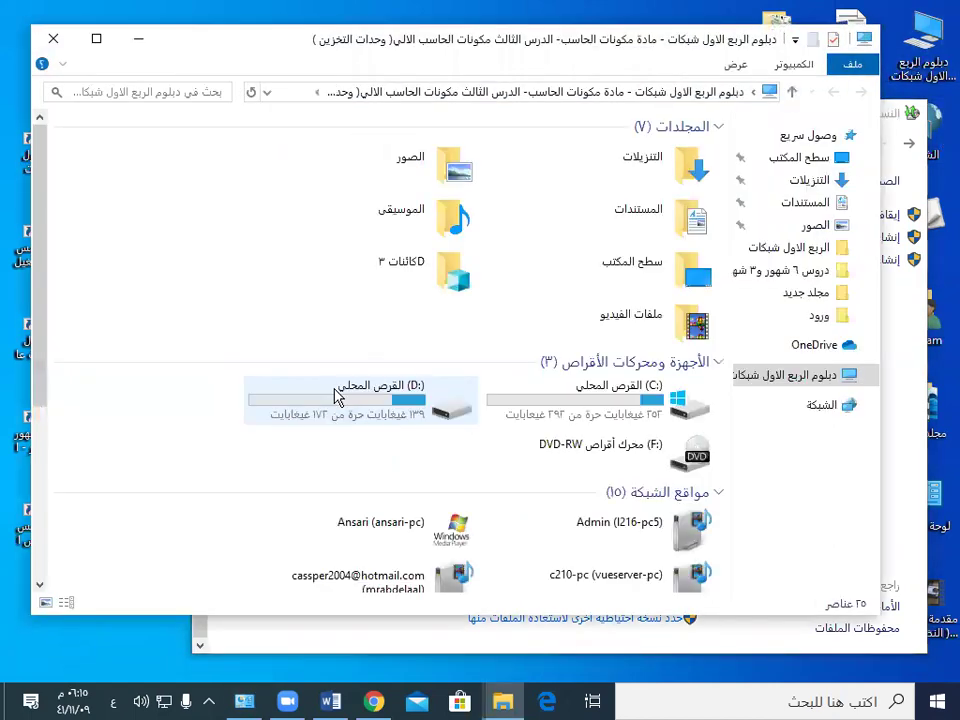
{"action": "left_click", "coordinate": [378, 420]}
{"action": "double_click", "coordinate": [378, 420]}
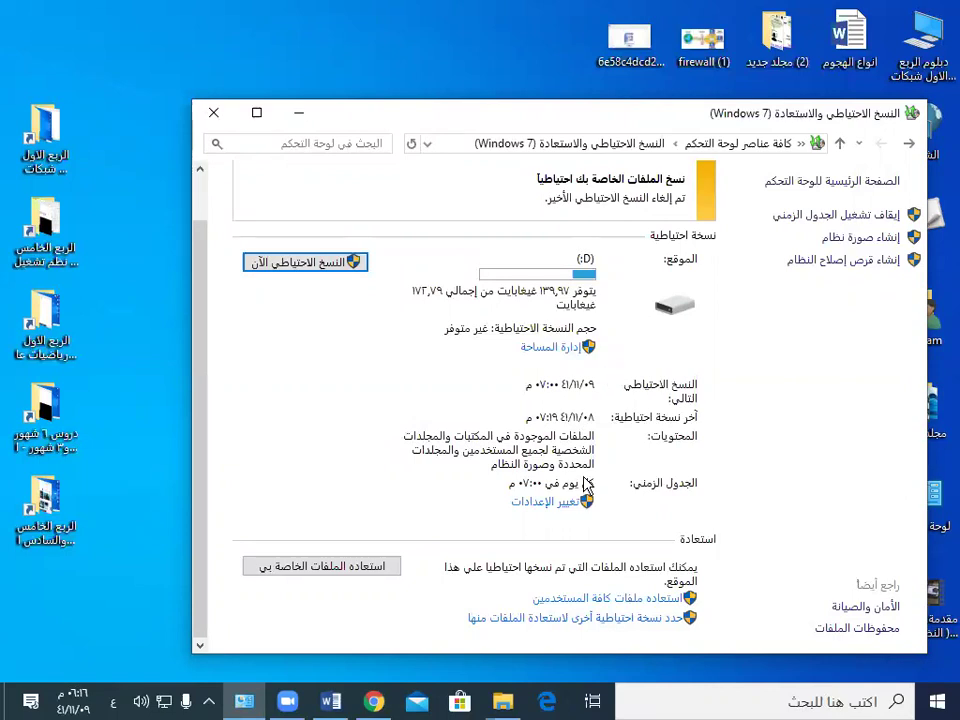
{"action": "double_click", "coordinate": [940, 45]}
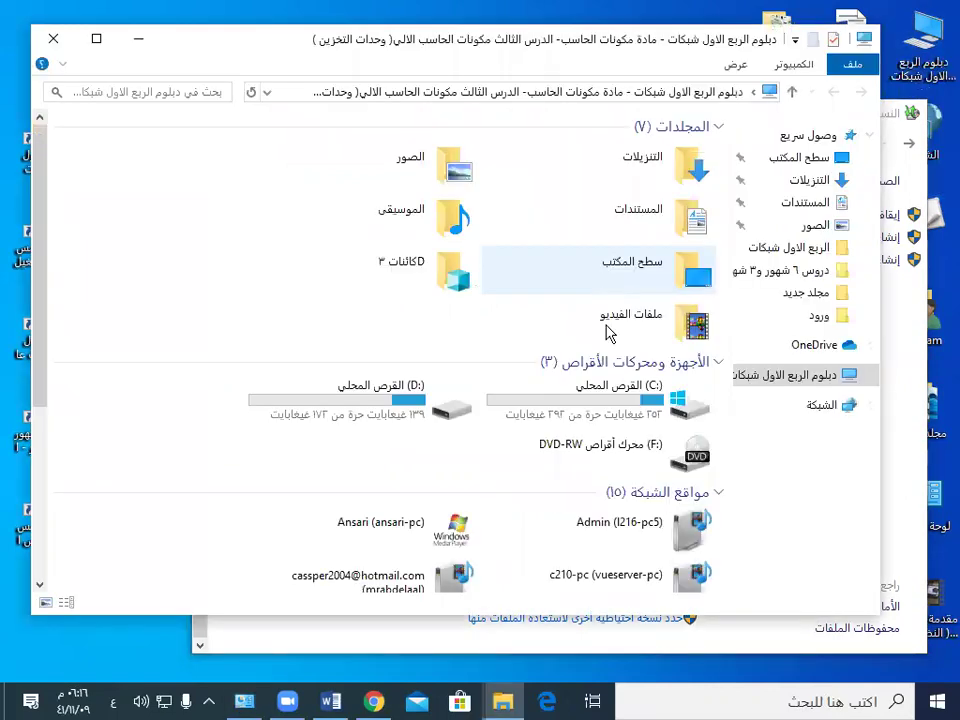
{"action": "double_click", "coordinate": [424, 406]}
{"action": "left_click", "coordinate": [664, 167]}
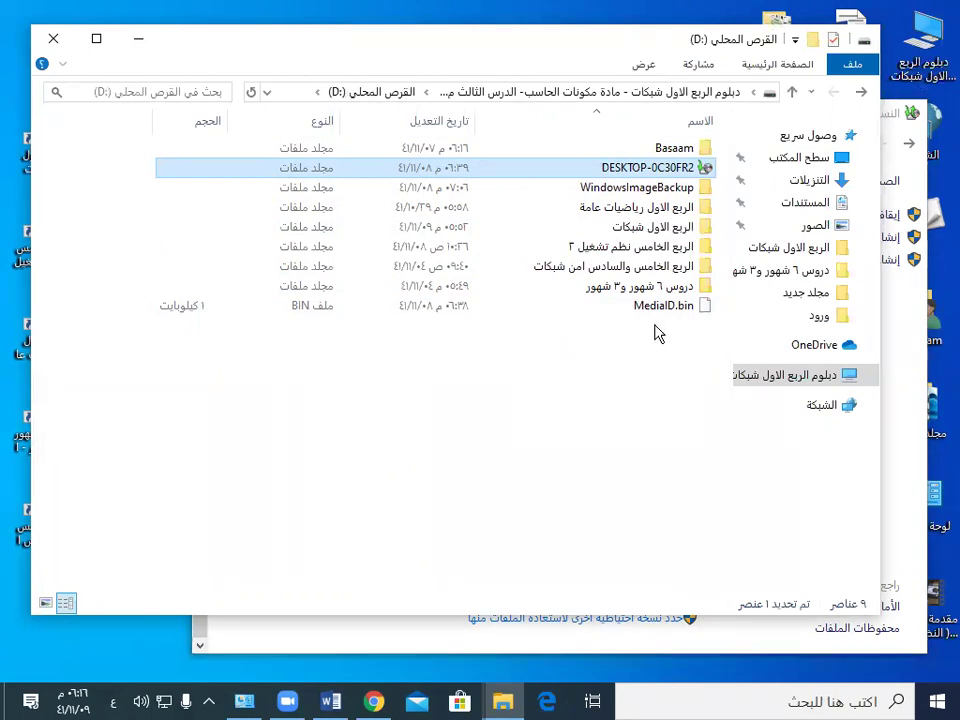
{"action": "left_click", "coordinate": [137, 39]}
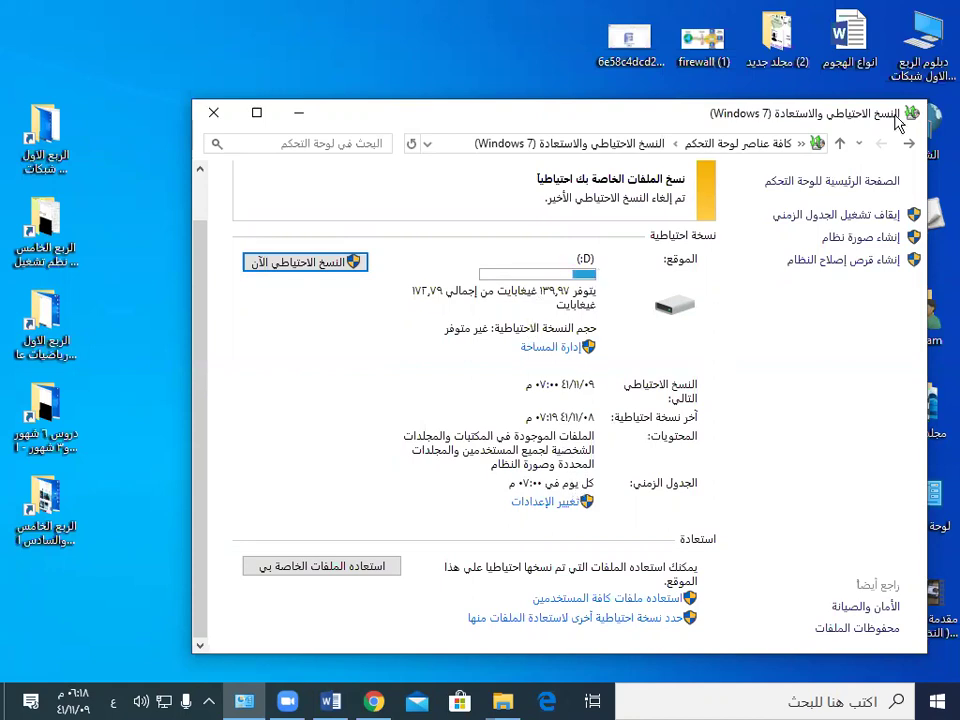
- View drives C: and D: in File Explorer, select each in turn, and minimize the window
{"action": "double_click", "coordinate": [922, 35]}
{"action": "key", "text": "Left"}
{"action": "key", "text": "Right"}
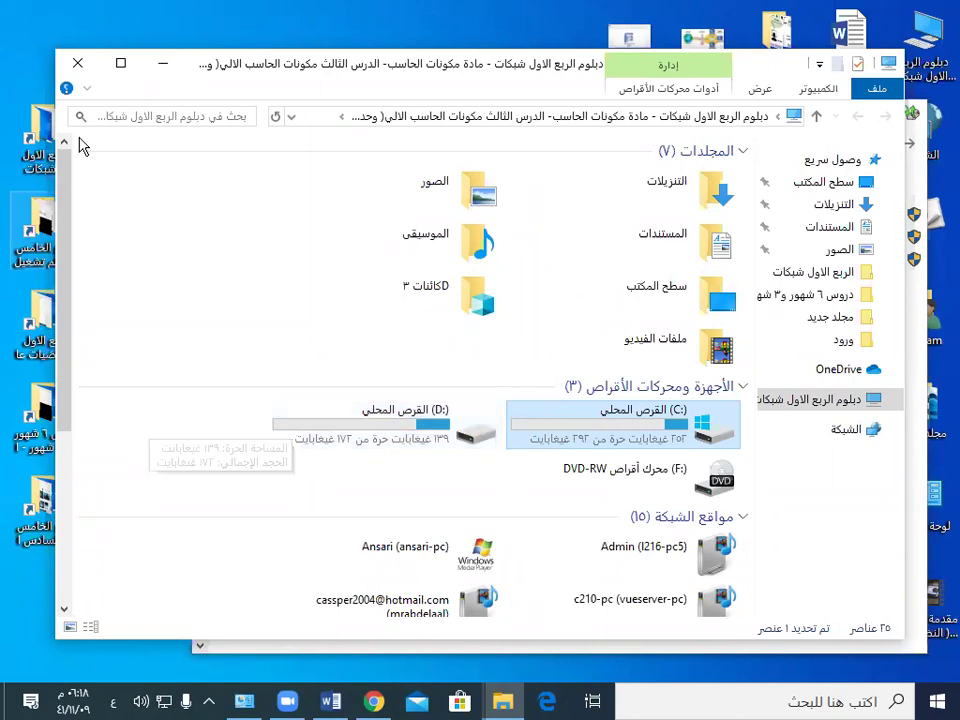
{"action": "left_click", "coordinate": [164, 64]}
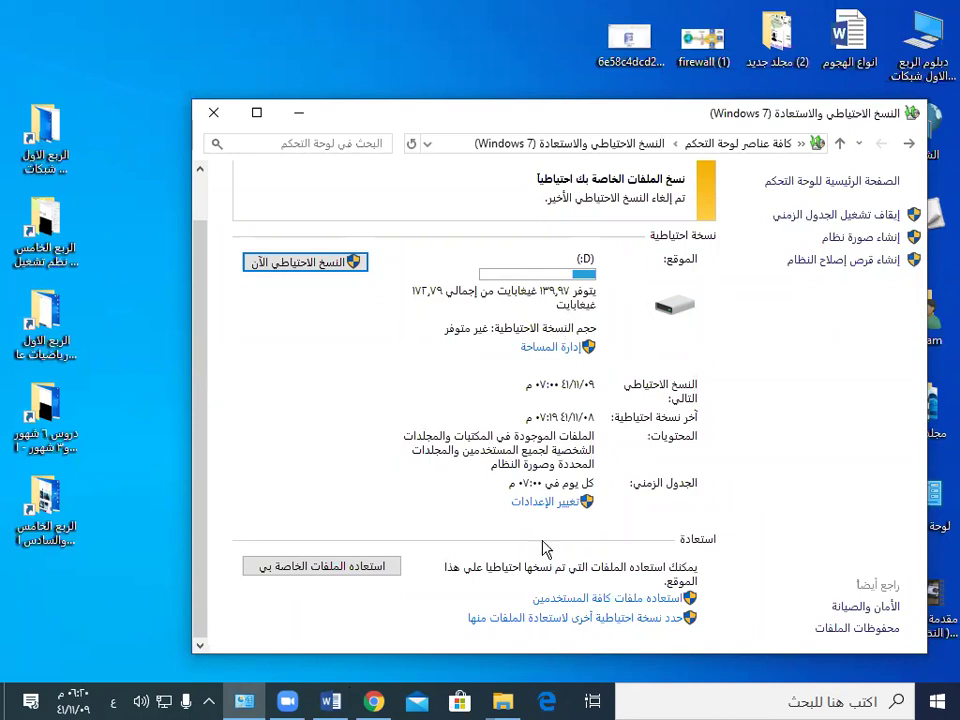
- Move the Backup and Restore window to uncover the desktop icons, and minimize it
{"action": "mouse_move", "coordinate": [343, 655]}
{"action": "left_click_drag", "start_coordinate": [590, 121], "coordinate": [594, 342]}
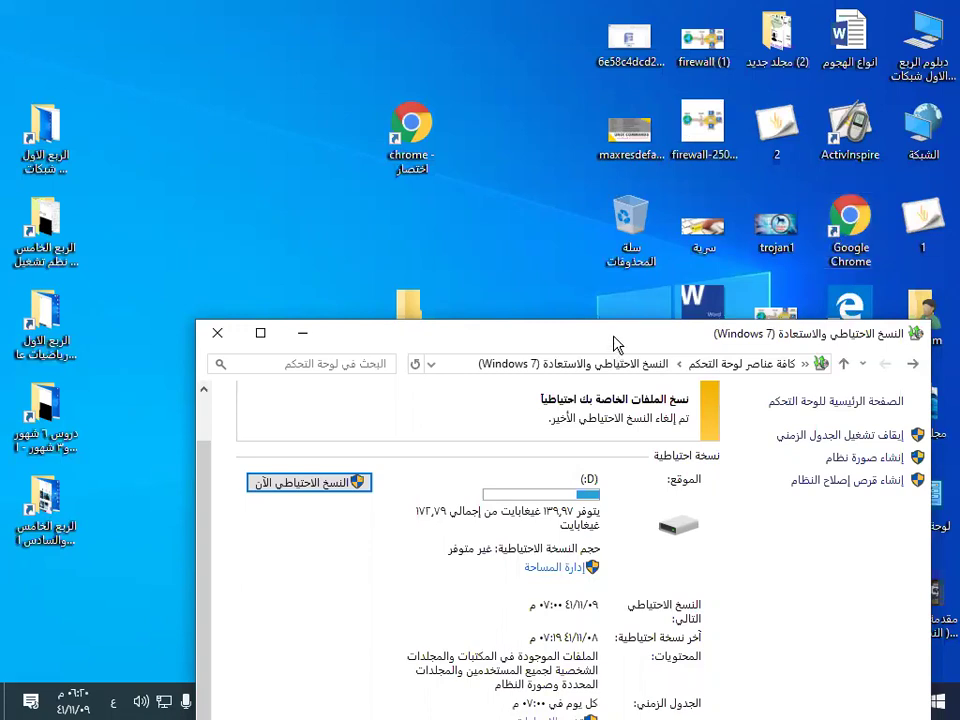
{"action": "left_click_drag", "start_coordinate": [613, 344], "coordinate": [627, 187]}
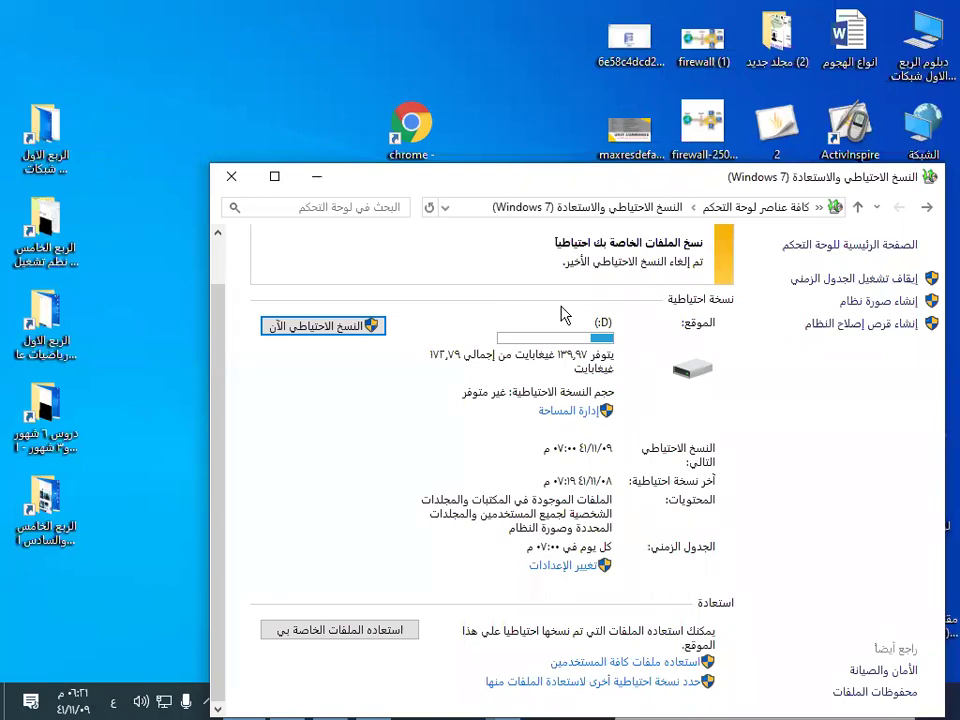
{"action": "left_click", "coordinate": [316, 176]}
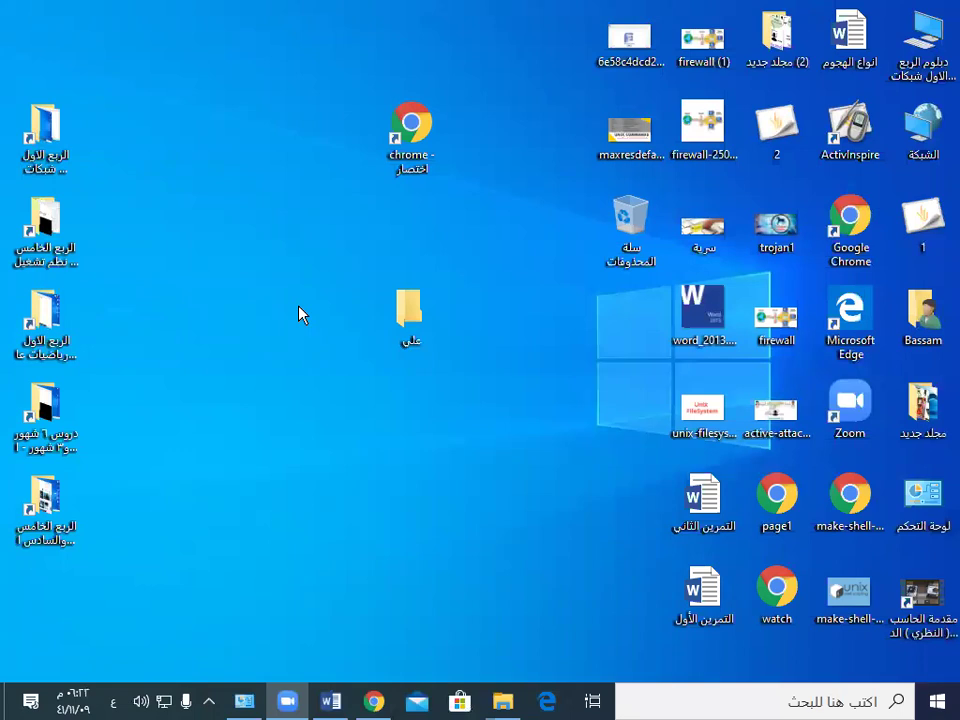
- Switch to Chrome, bring up the salamatechwiki.org backups article, and read the Full Backup section while highlighting its heading and definition
{"action": "left_click", "coordinate": [373, 701]}
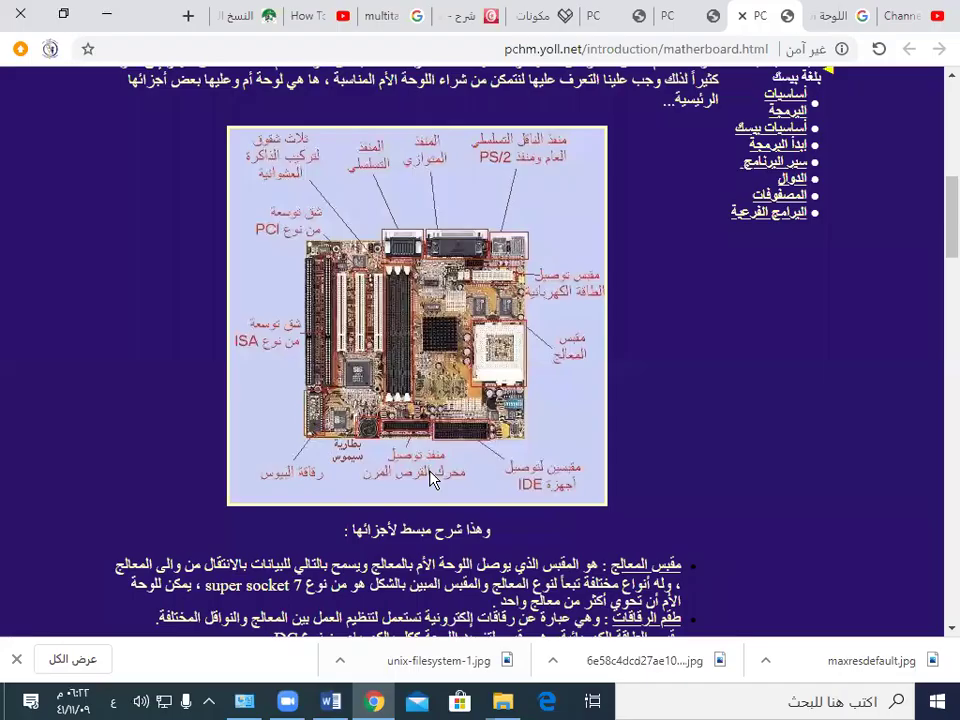
{"action": "left_click", "coordinate": [242, 20]}
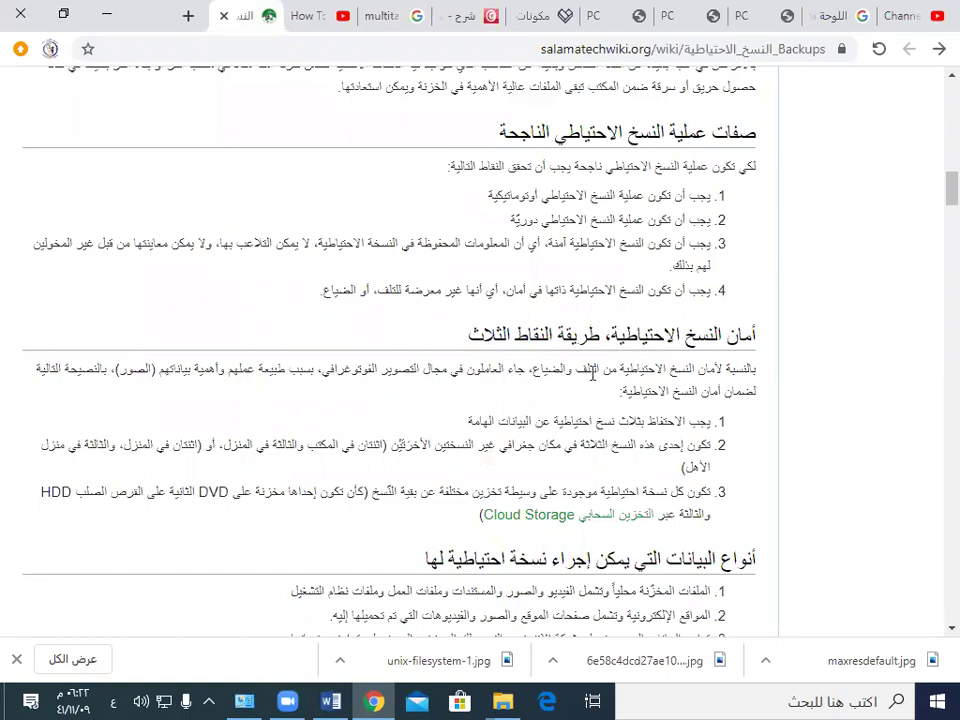
{"action": "scroll", "coordinate": [592, 377], "scroll_direction": "down", "scroll_amount": 5}
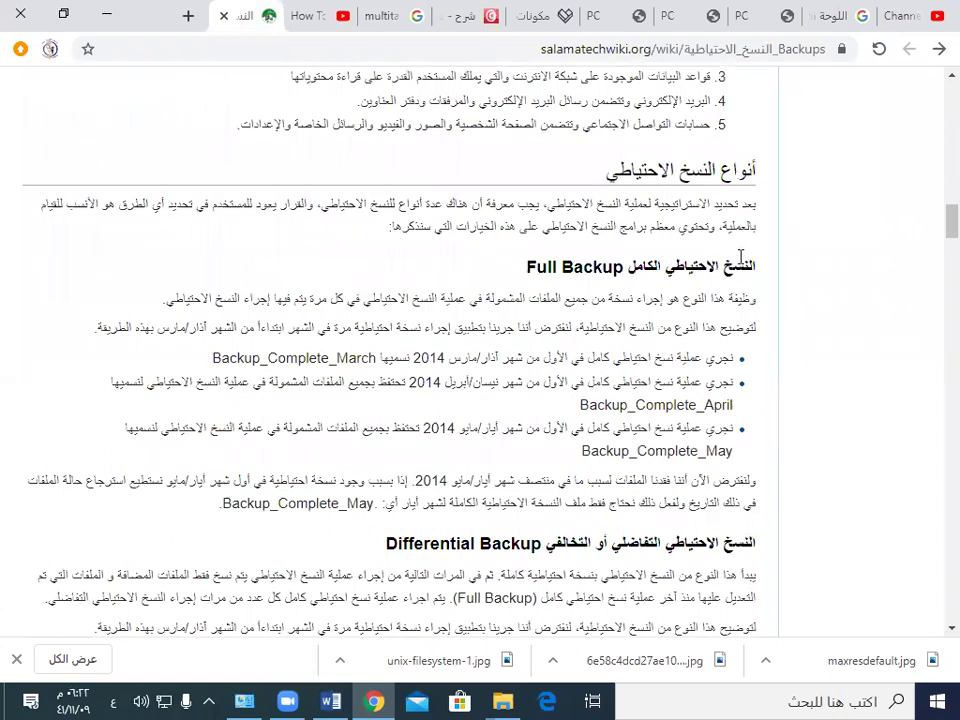
{"action": "left_click_drag", "start_coordinate": [758, 268], "coordinate": [548, 266]}
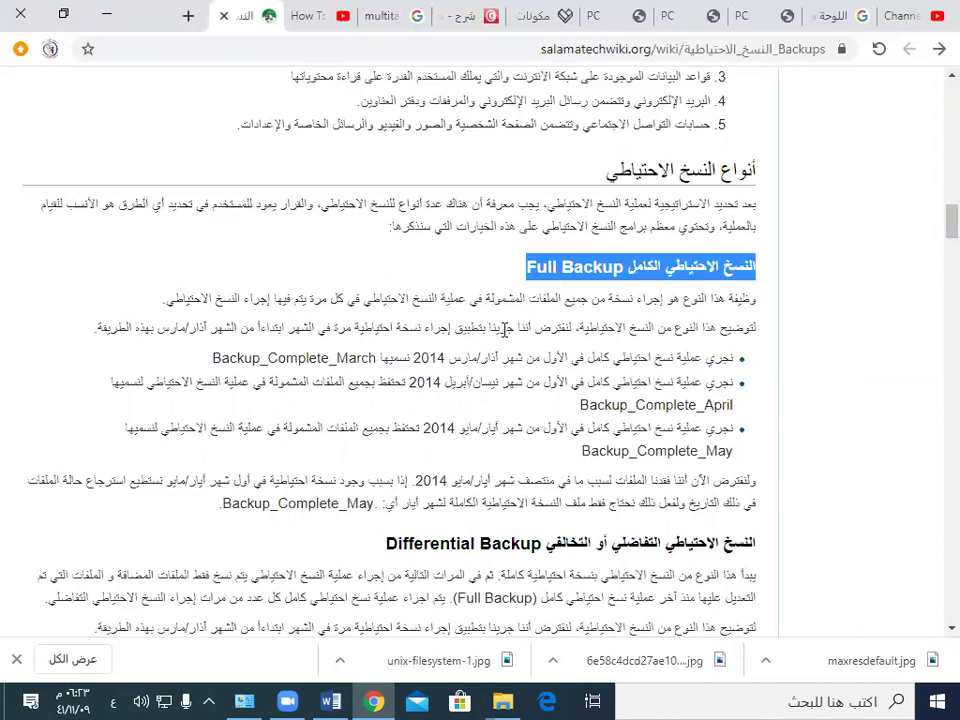
{"action": "triple_click", "coordinate": [697, 292]}
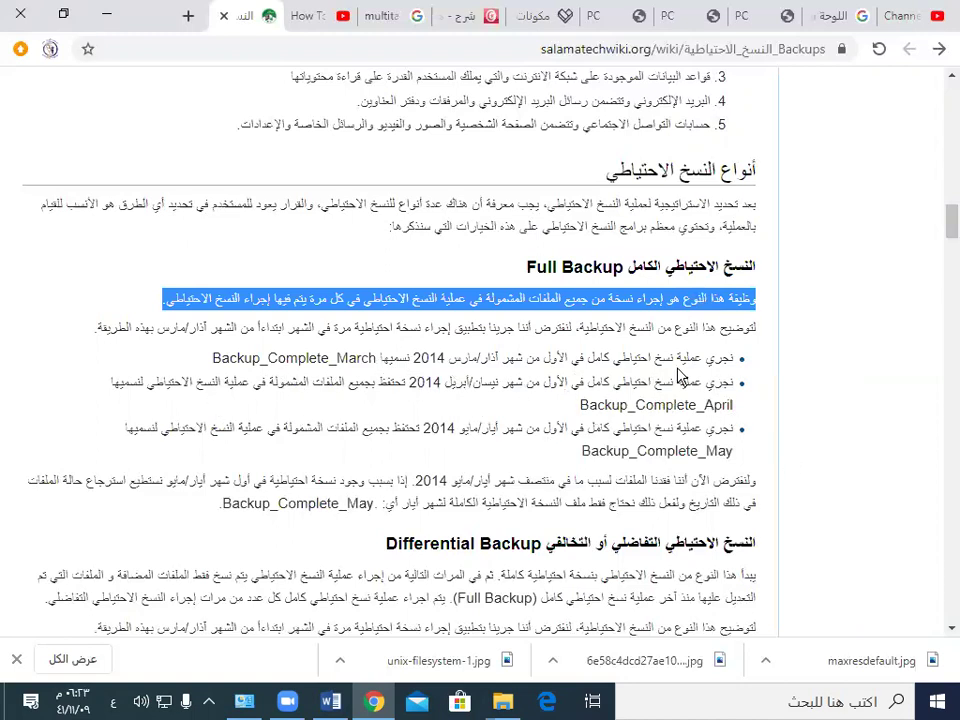
{"action": "double_click", "coordinate": [342, 327]}
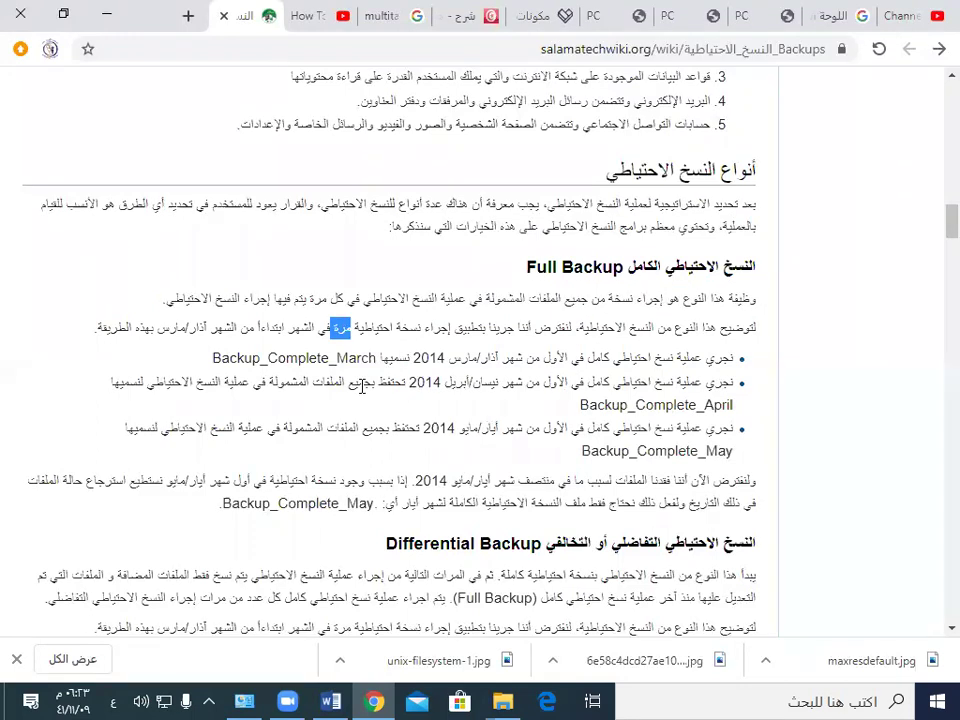